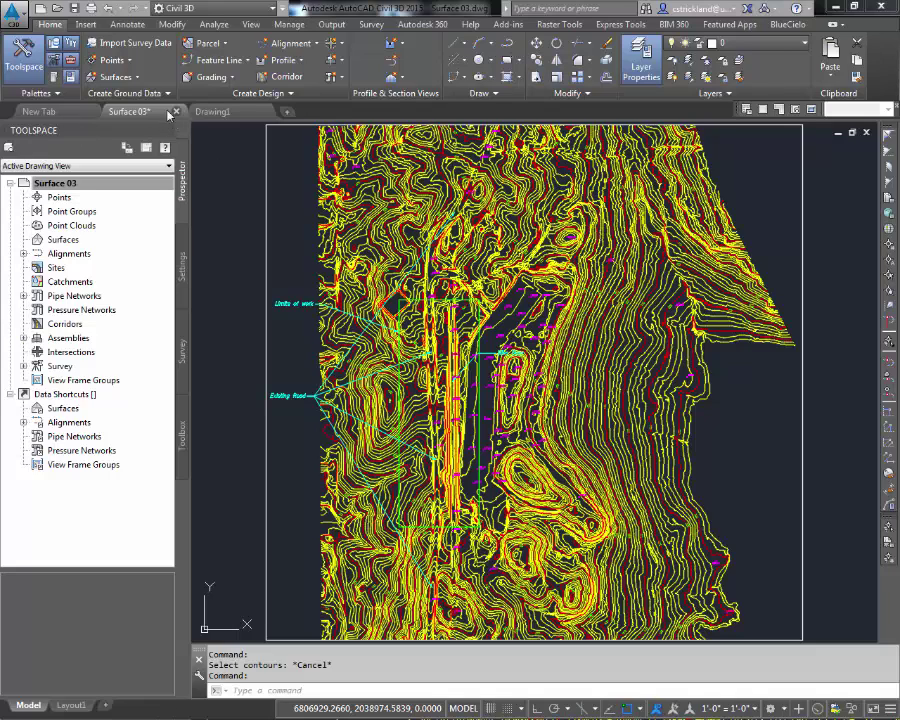
# - Review the drawing's layer list without changing the current layer
pyautogui.moveTo(224, 116)
pyautogui.click(797, 44)
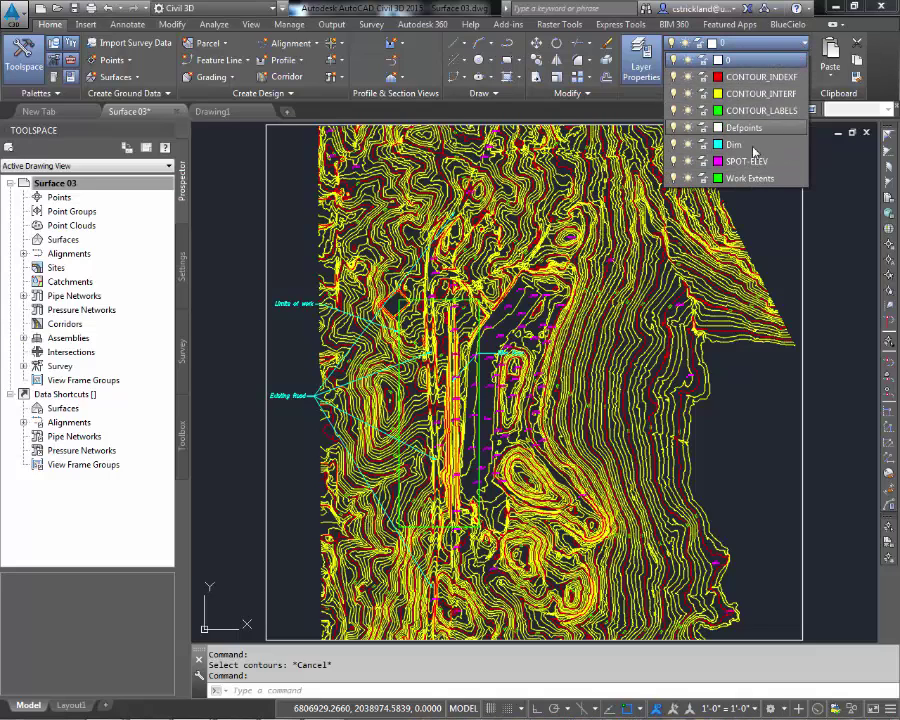
pyautogui.click(770, 465)
pyautogui.press('Escape')
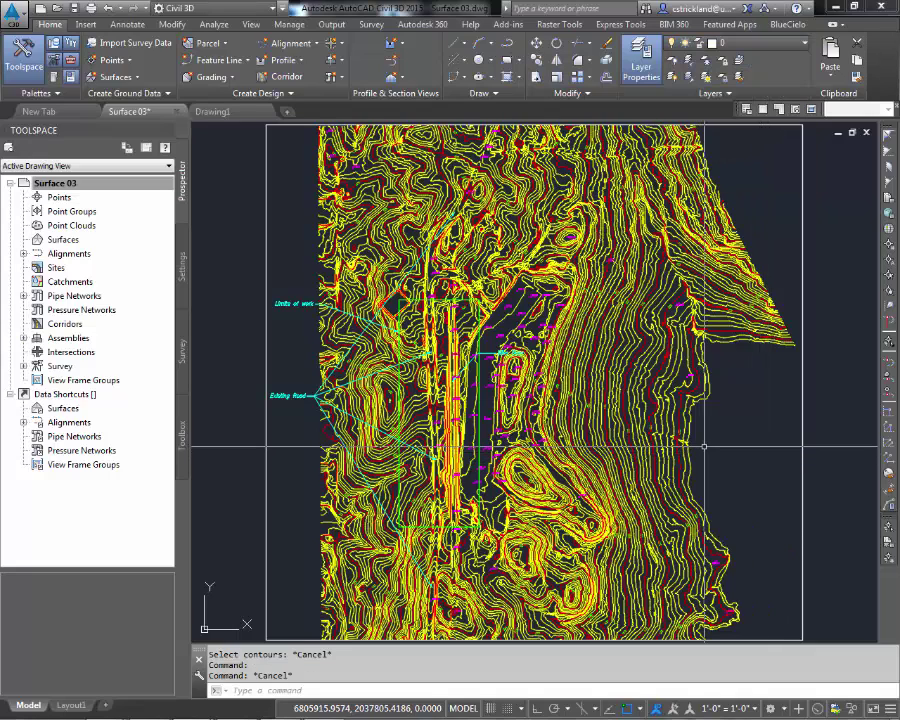
# - Window-select all 786 objects of the Surface 03 contour map and copy them to the clipboard
pyautogui.scroll(-2, 704, 446)
pyautogui.click(416, 216)
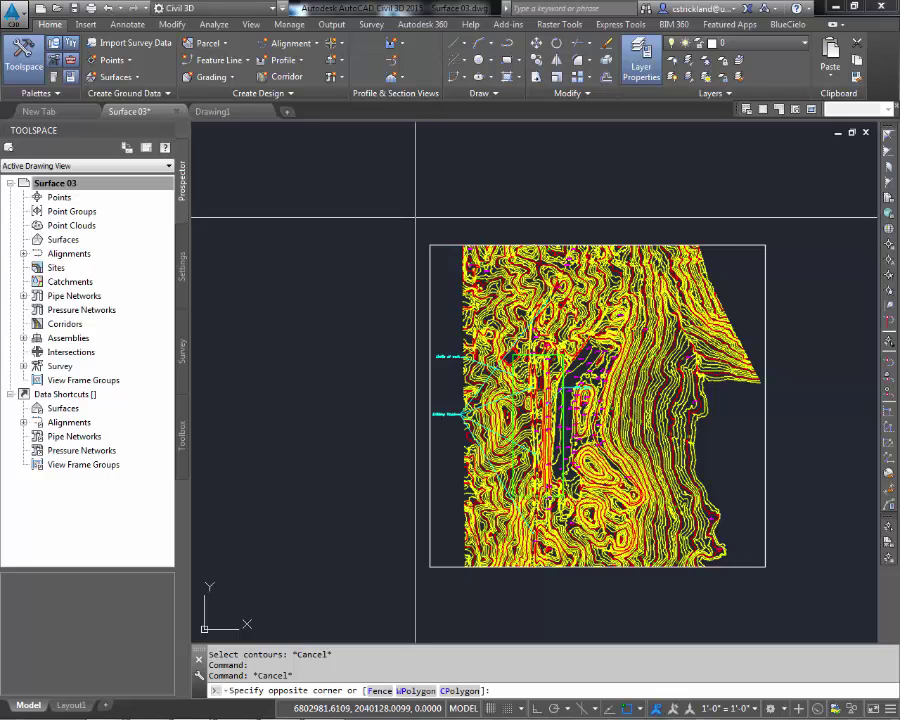
pyautogui.click(775, 580)
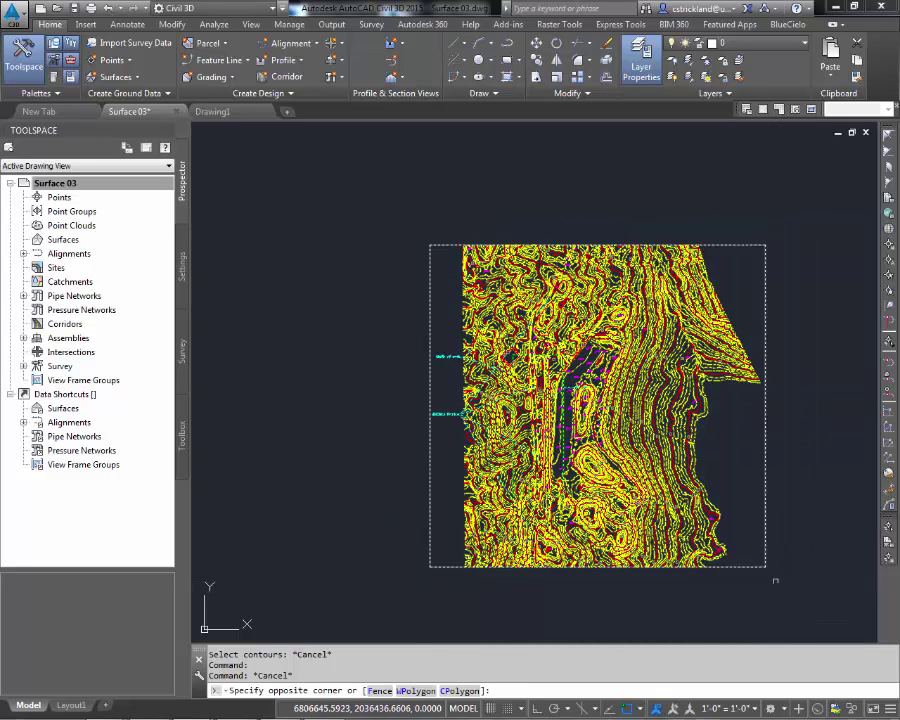
pyautogui.rightClick(705, 442)
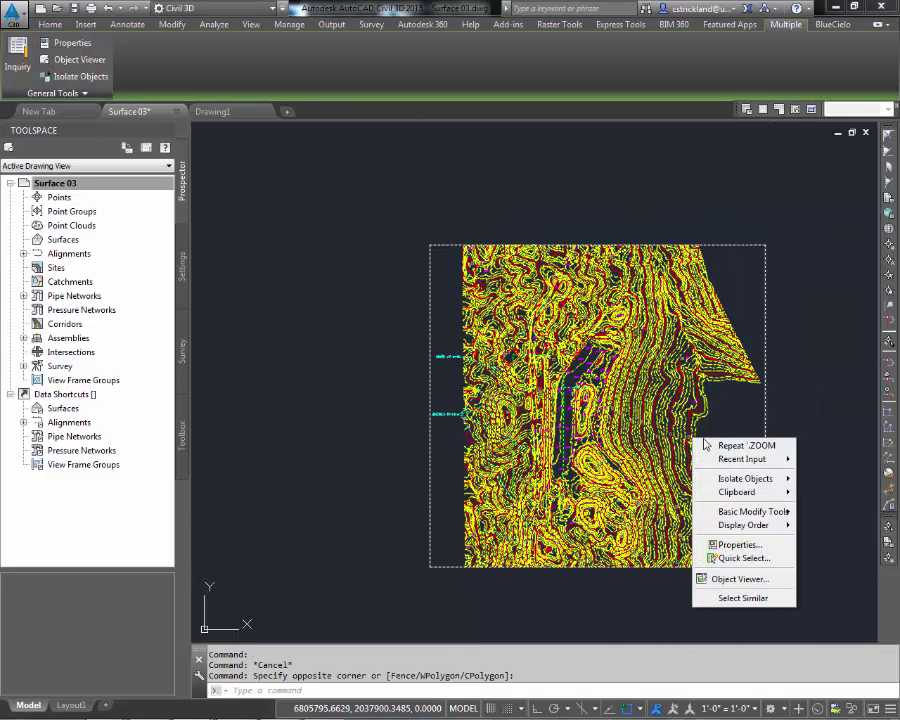
pyautogui.moveTo(750, 493)
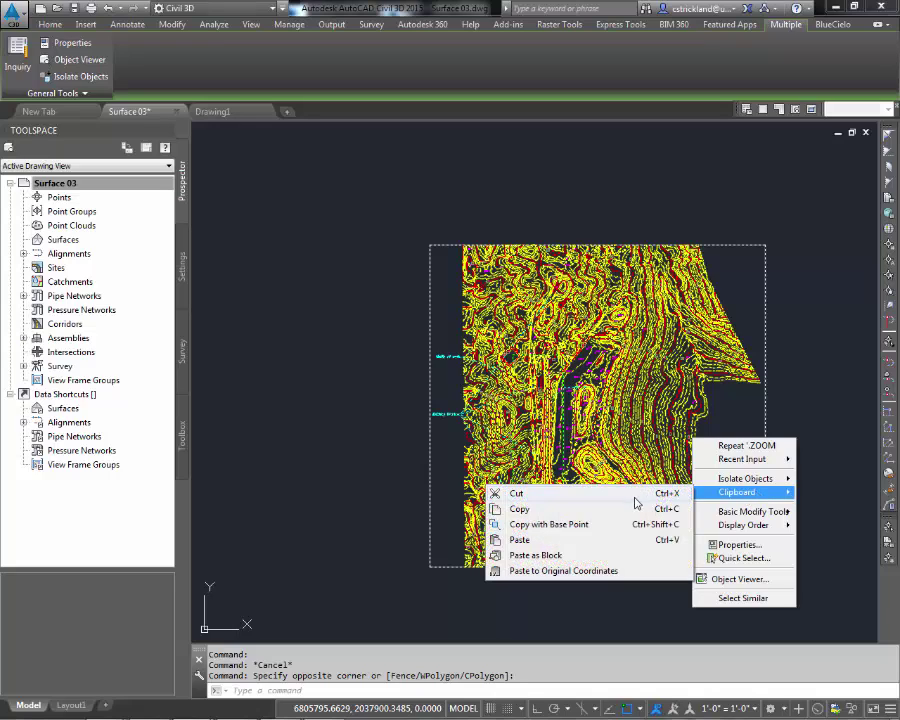
pyautogui.click(533, 512)
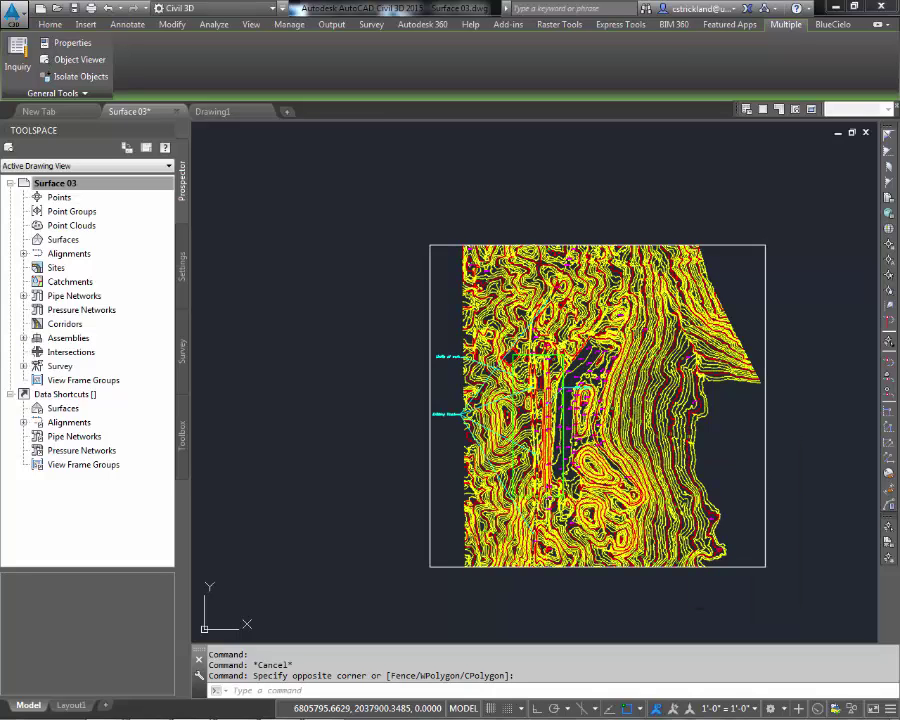
pyautogui.click(482, 504)
pyautogui.hotkey('ctrl', 'c')
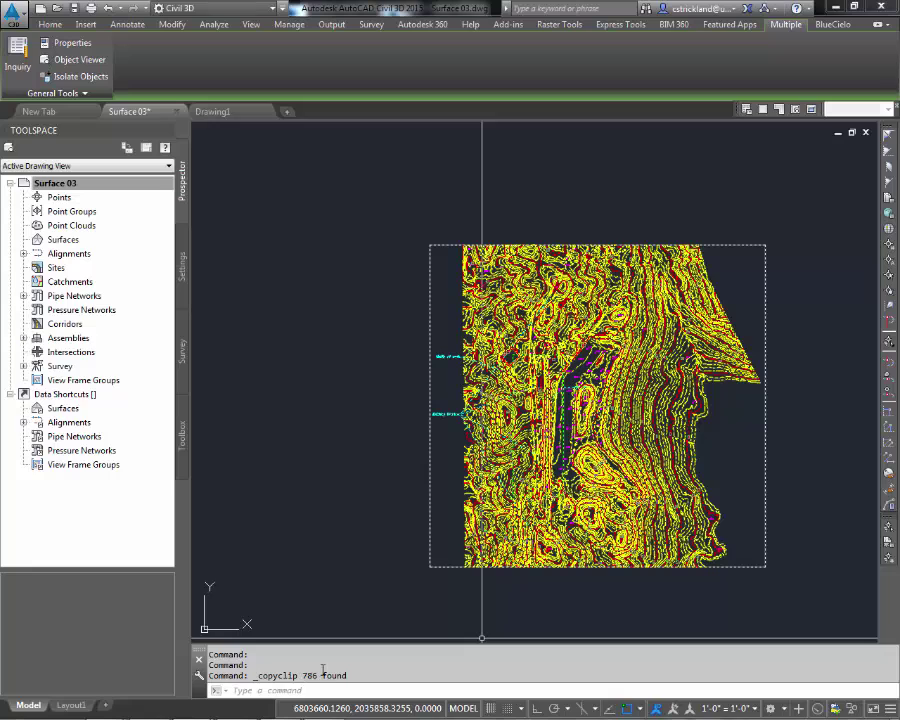
# - Paste the Surface 03 contours into Drawing1 at original coordinates and zoom to extents with ZE
pyautogui.click(228, 117)
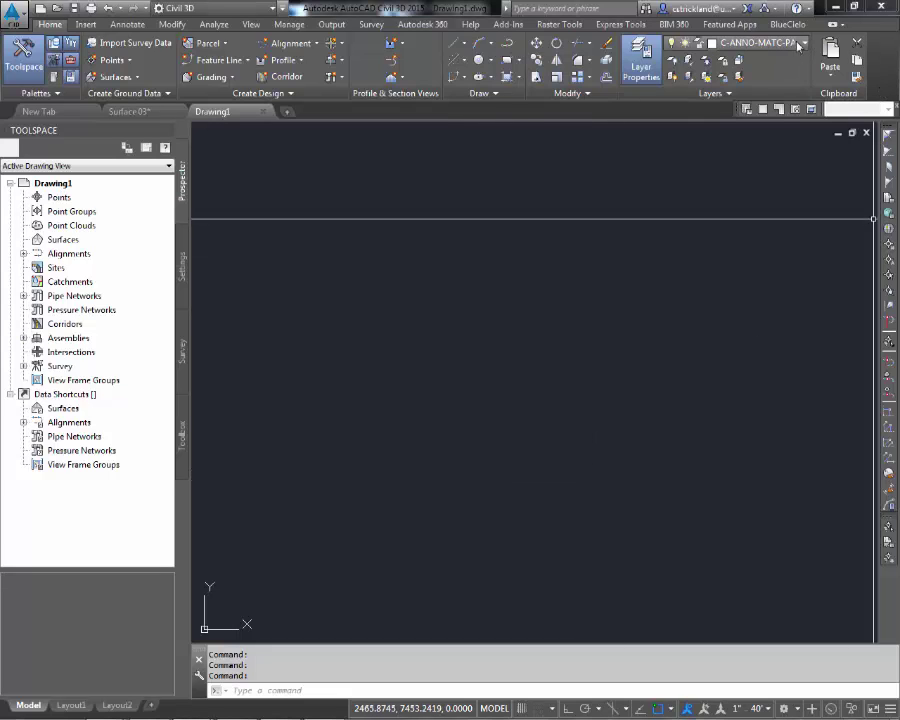
pyautogui.click(800, 43)
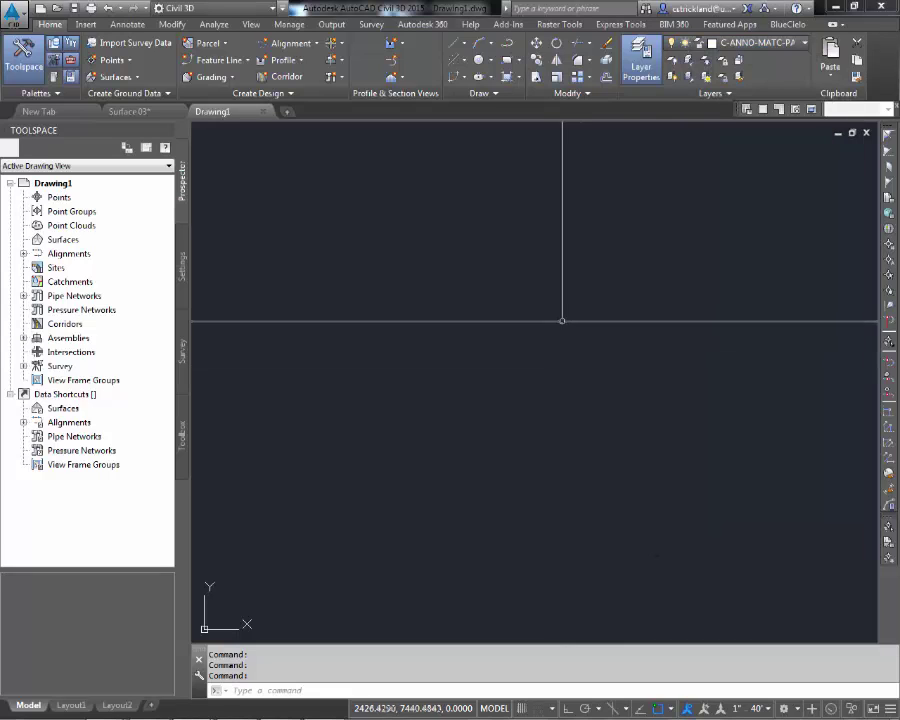
pyautogui.rightClick(465, 344)
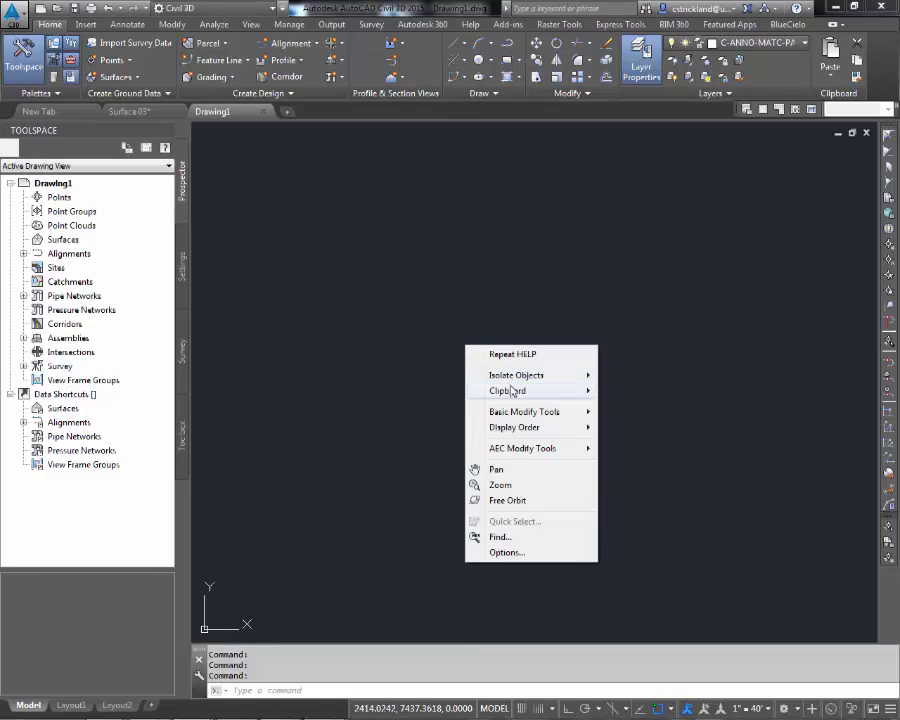
pyautogui.moveTo(512, 390)
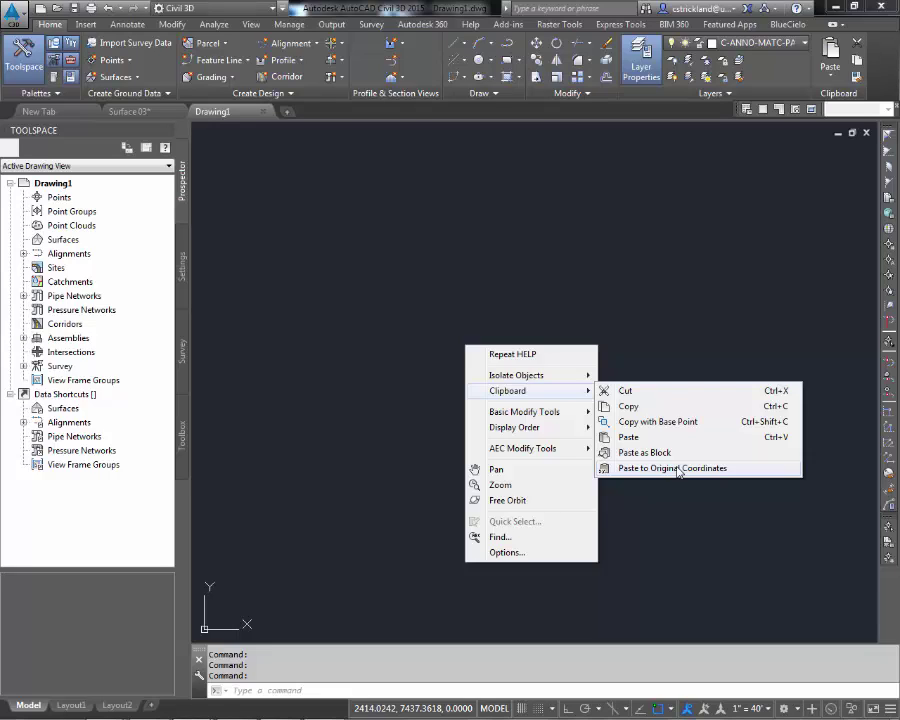
pyautogui.click(679, 470)
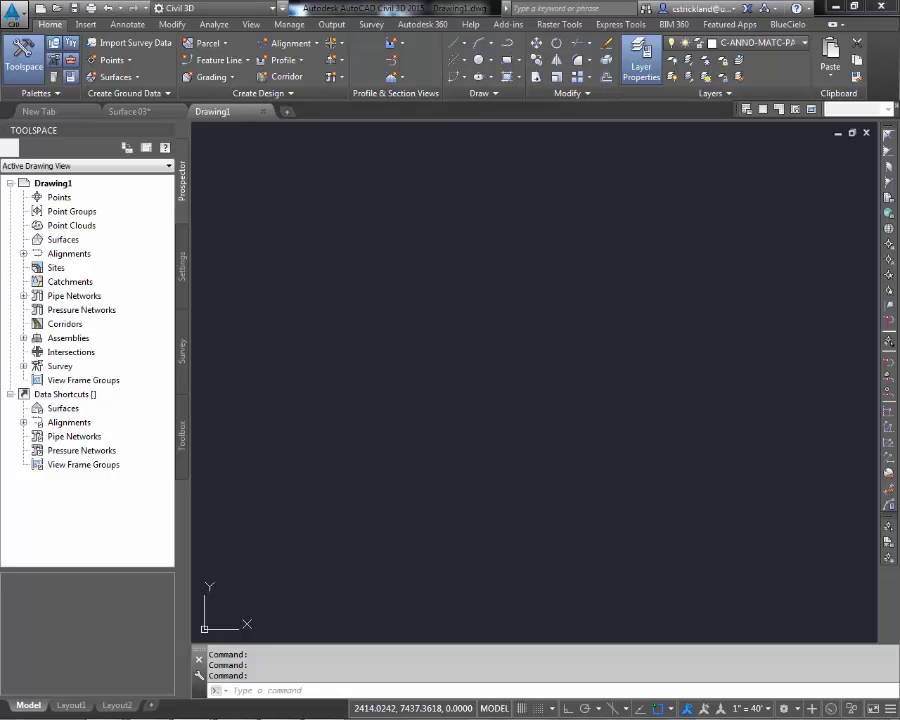
pyautogui.hotkey('ctrl', 'shift', 'v')
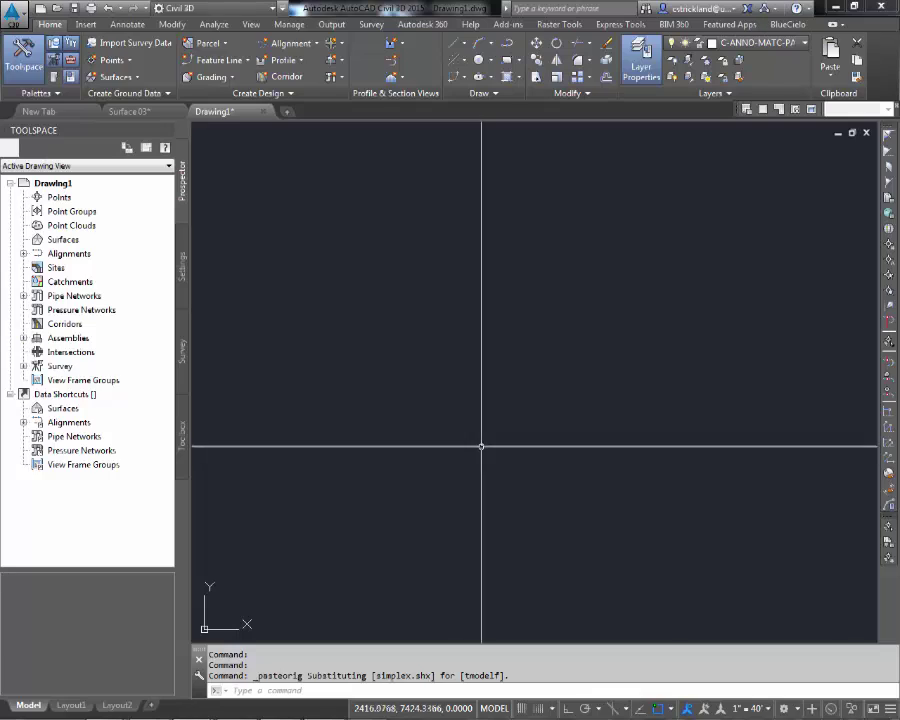
pyautogui.write('ZE')
pyautogui.press('Return')
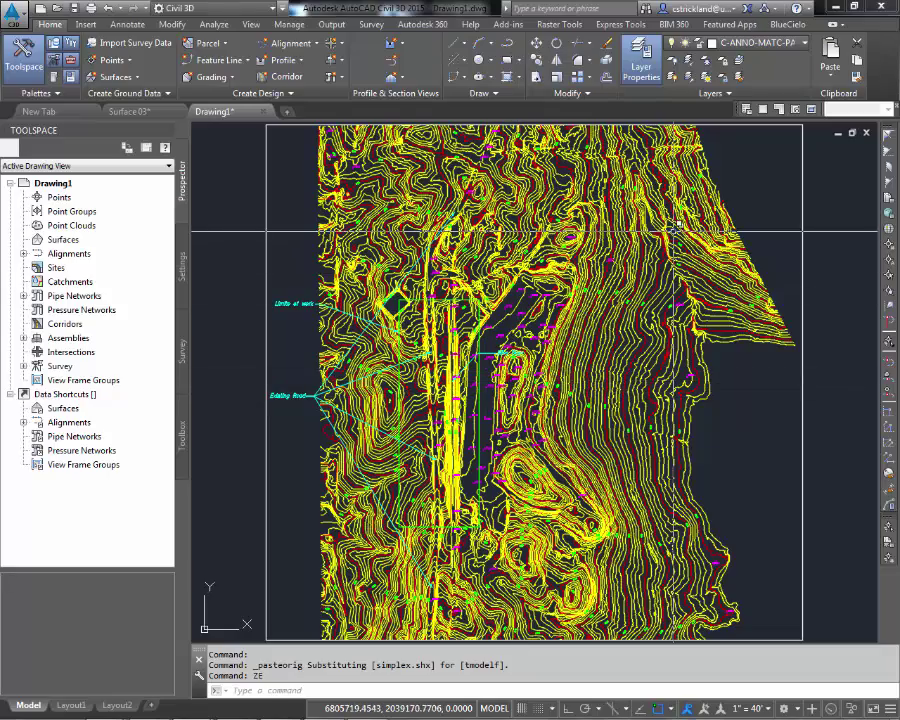
pyautogui.scroll(8, 490, 355)
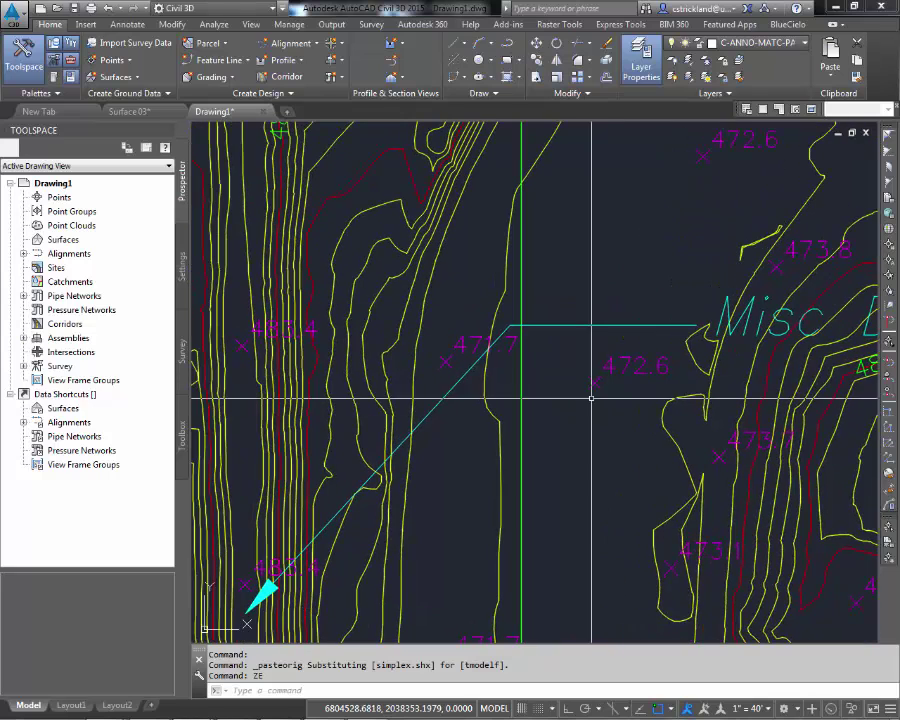
pyautogui.click(595, 383)
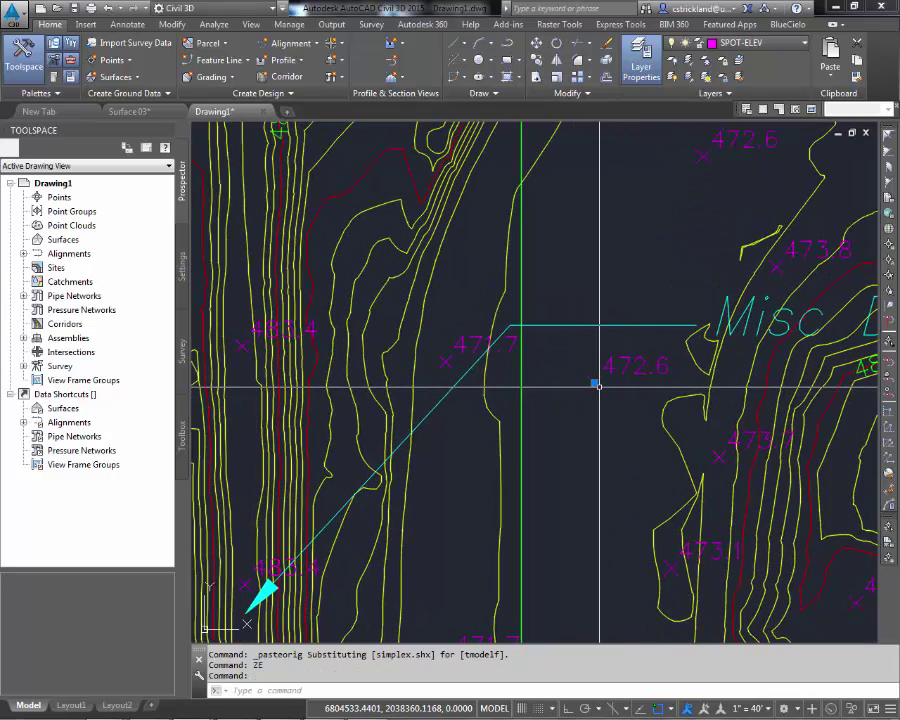
pyautogui.press('Escape')
pyautogui.press('Escape')
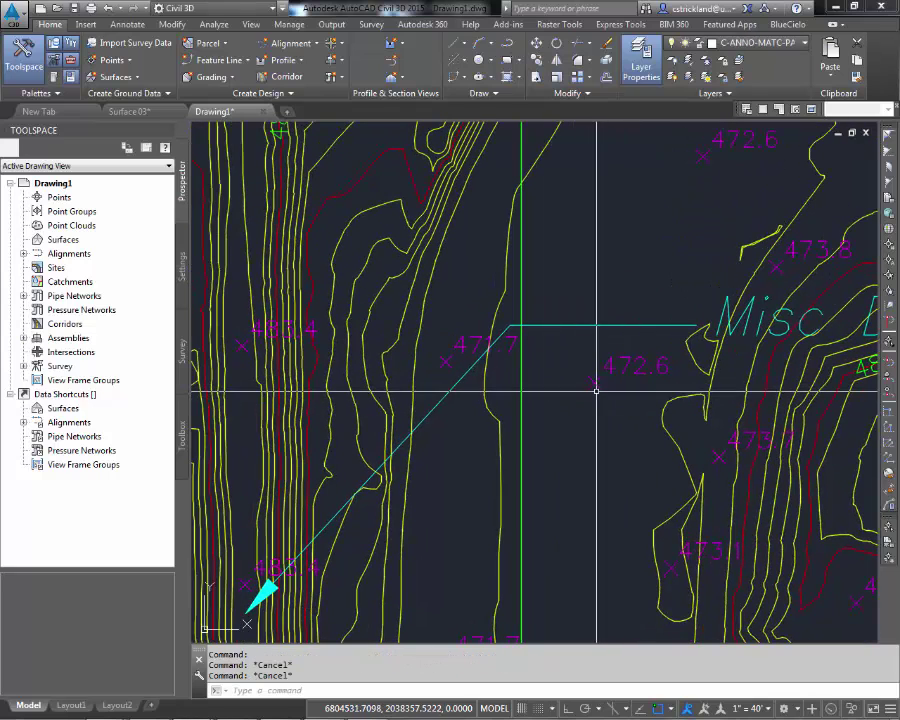
pyautogui.scroll(-4, 570, 400)
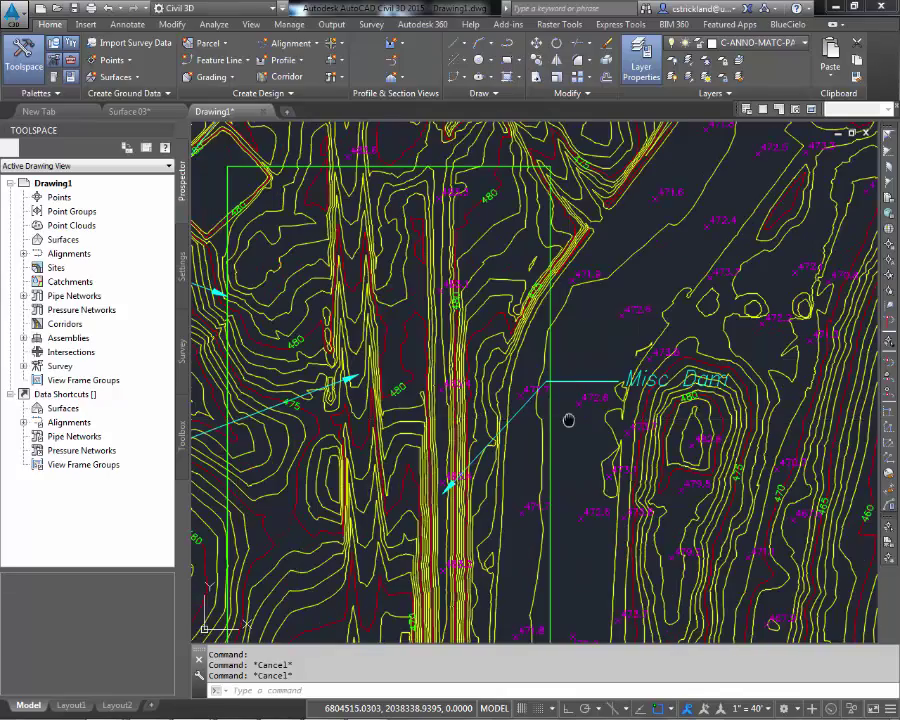
pyautogui.click(538, 412)
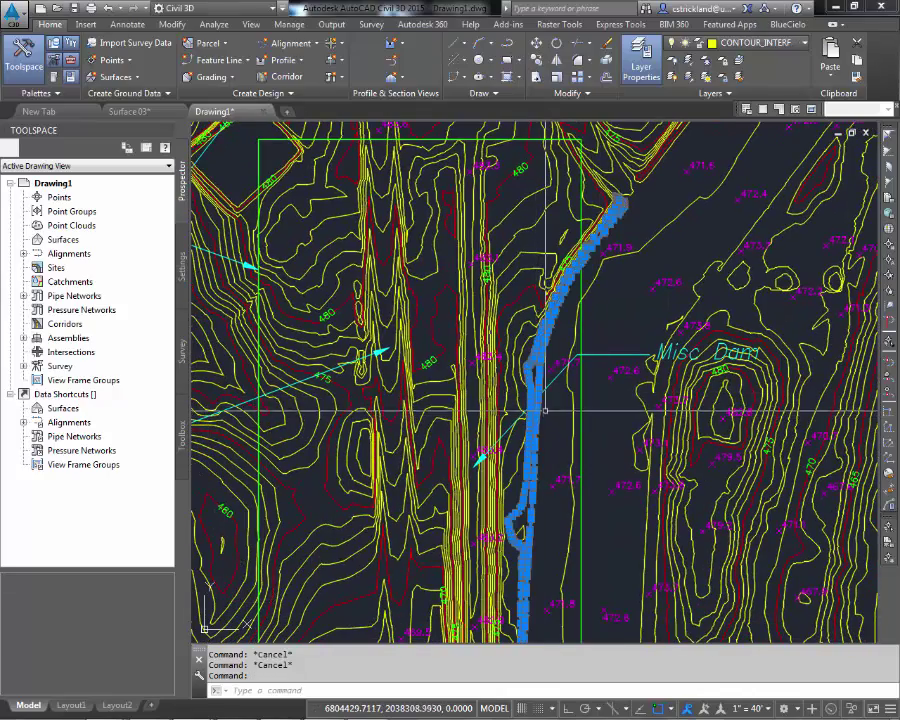
pyautogui.press('Escape')
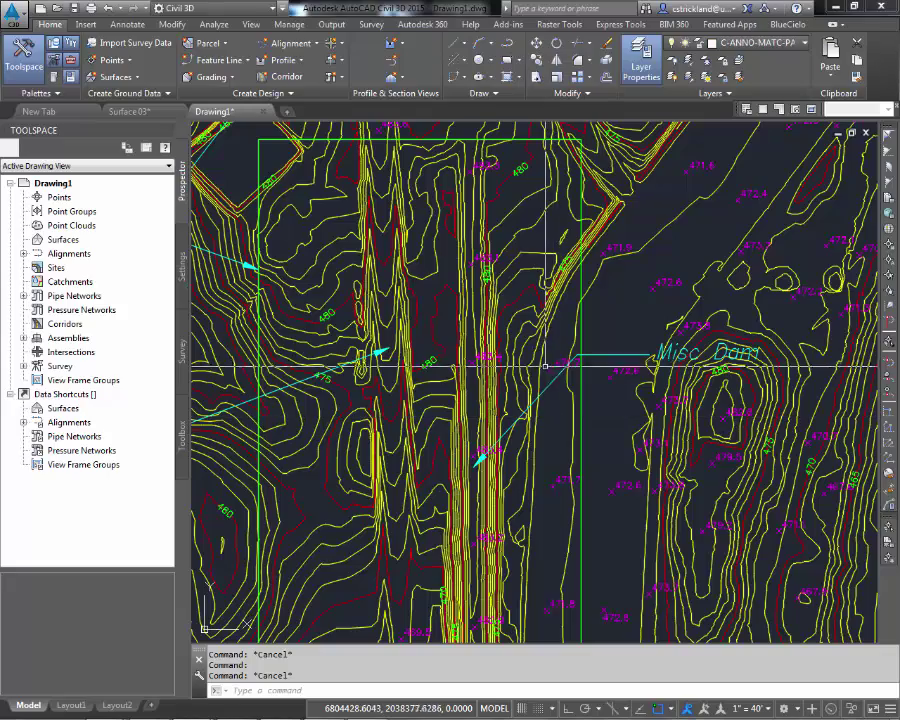
pyautogui.scroll(2, 556, 256)
pyautogui.scroll(4, 556, 256)
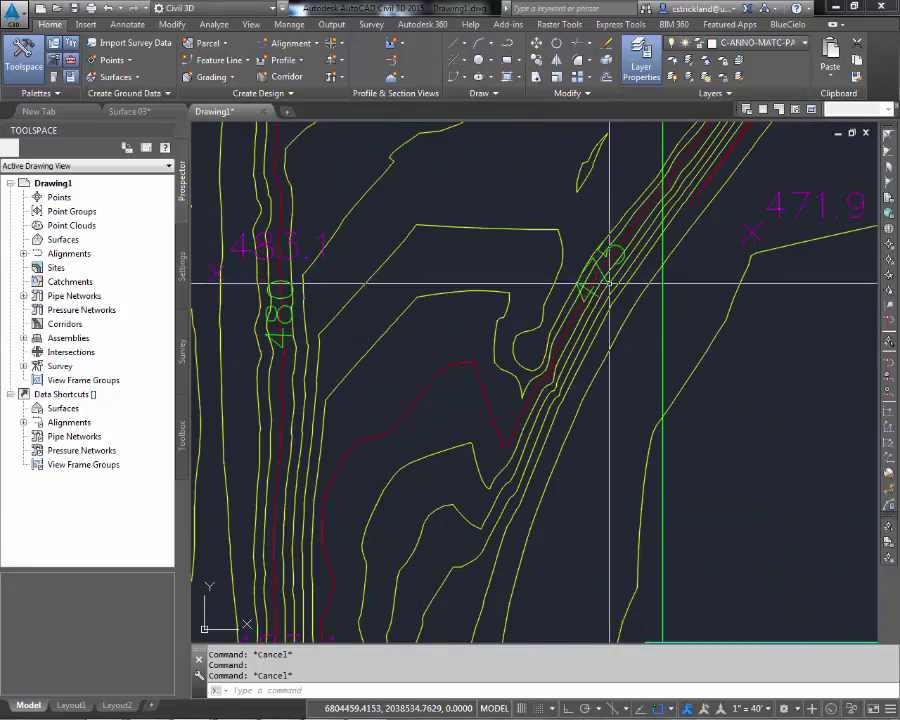
pyautogui.scroll(-2, 560, 405)
pyautogui.moveTo(563, 412)
pyautogui.mouseDown(button='middle')
pyautogui.moveTo(673, 442)
pyautogui.moveTo(691, 427)
pyautogui.mouseUp(button='middle')
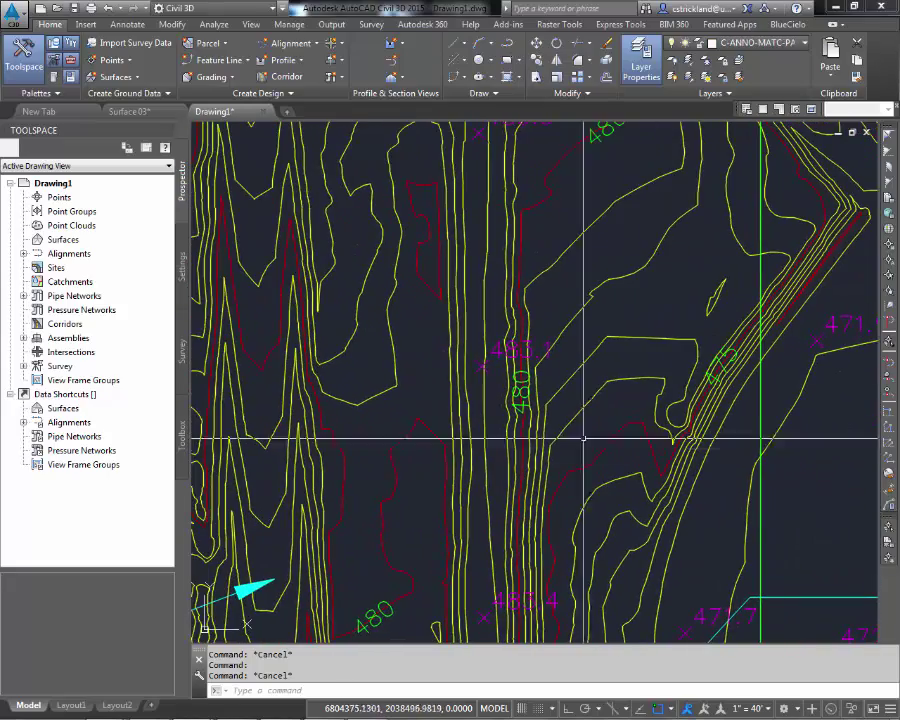
pyautogui.moveTo(628, 234); pyautogui.dragTo(615, 457, button='middle')
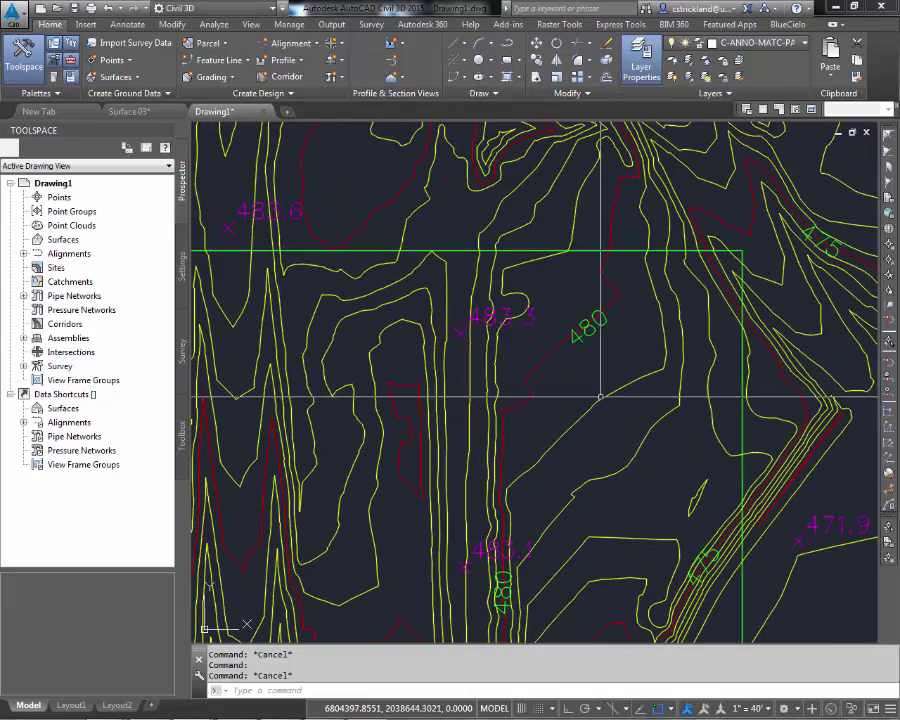
pyautogui.click(594, 328)
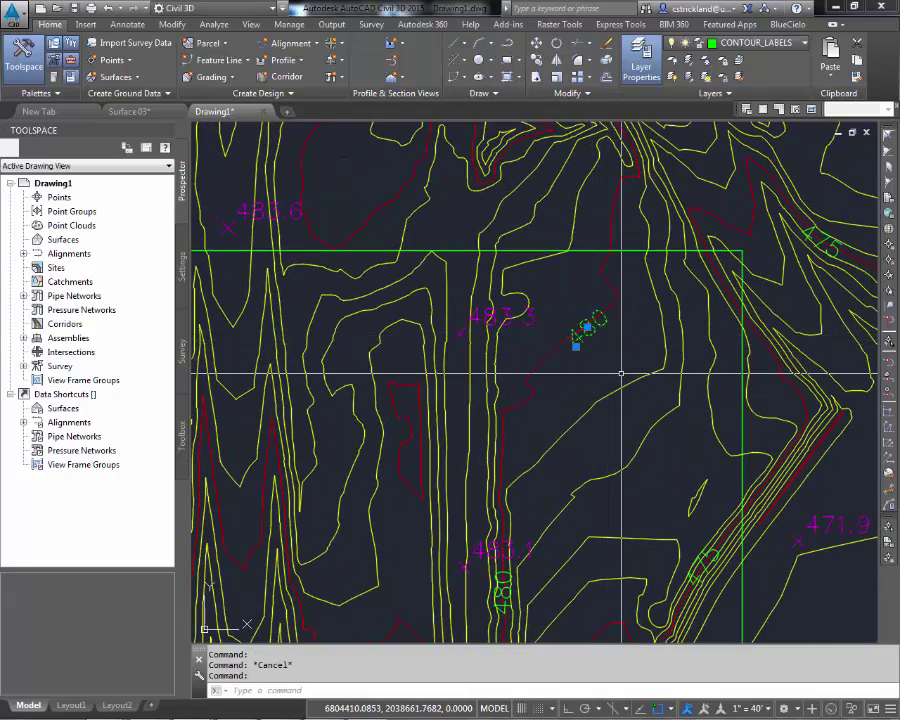
pyautogui.press('Escape')
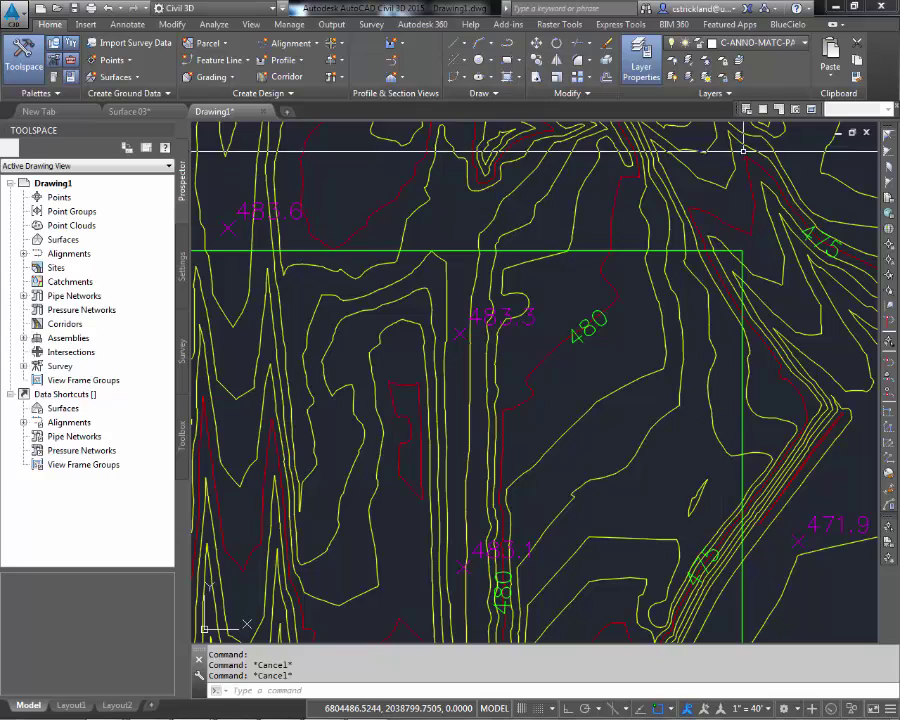
# - Freeze CONTOUR_LABELS, SPOT-ELEV, Work Extents, Dim and 0 layers by picking one object on each
pyautogui.click(705, 59)
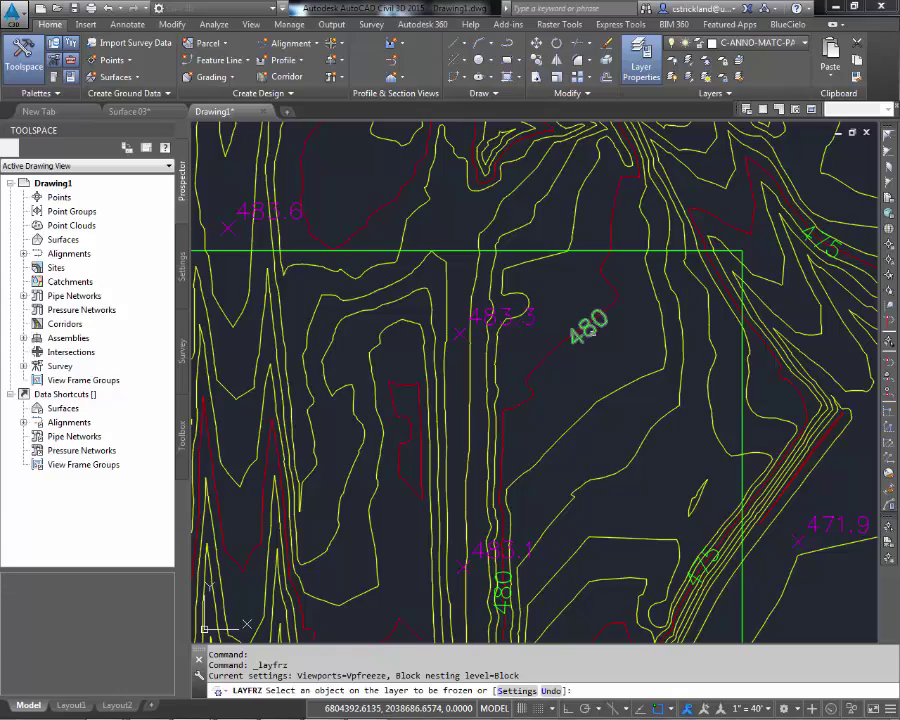
pyautogui.click(590, 330)
pyautogui.click(533, 323)
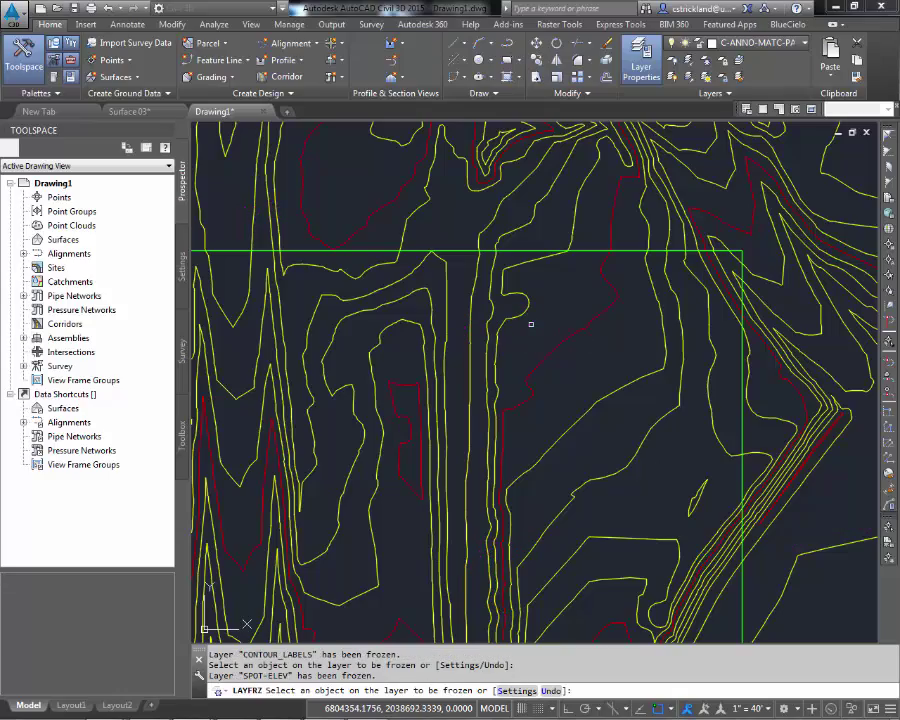
pyautogui.click(581, 250)
pyautogui.scroll(-5, 571, 268)
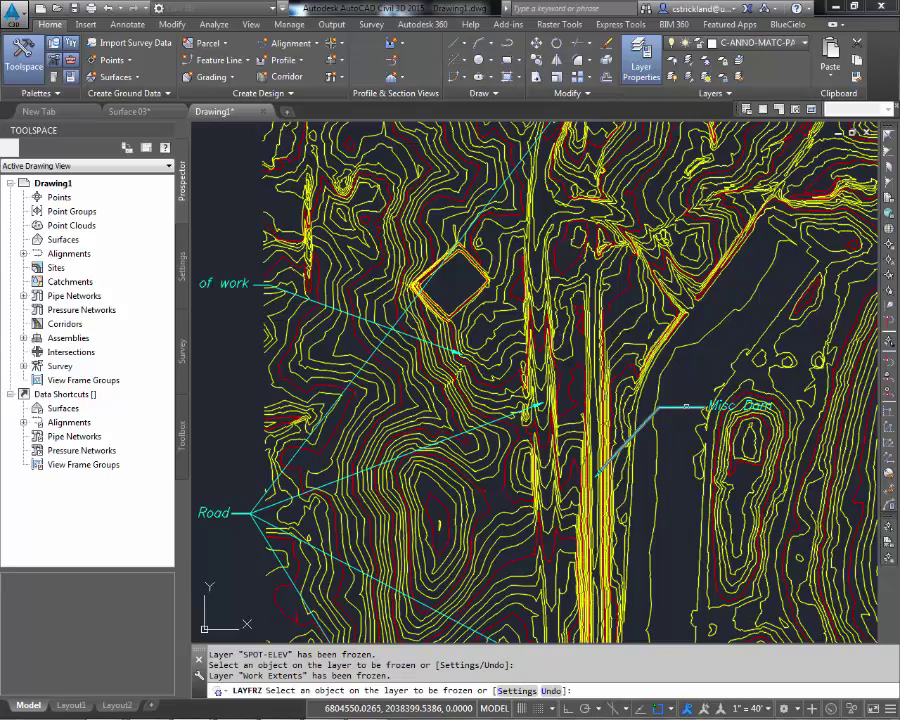
pyautogui.click(686, 406)
pyautogui.scroll(-4, 680, 412)
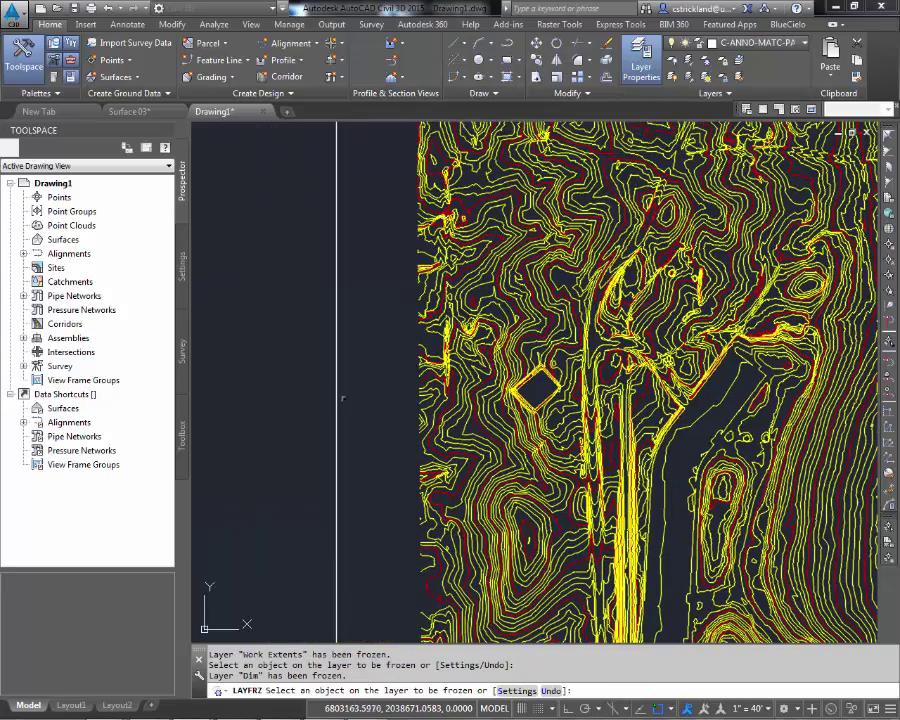
pyautogui.click(336, 396)
pyautogui.scroll(-4, 468, 403)
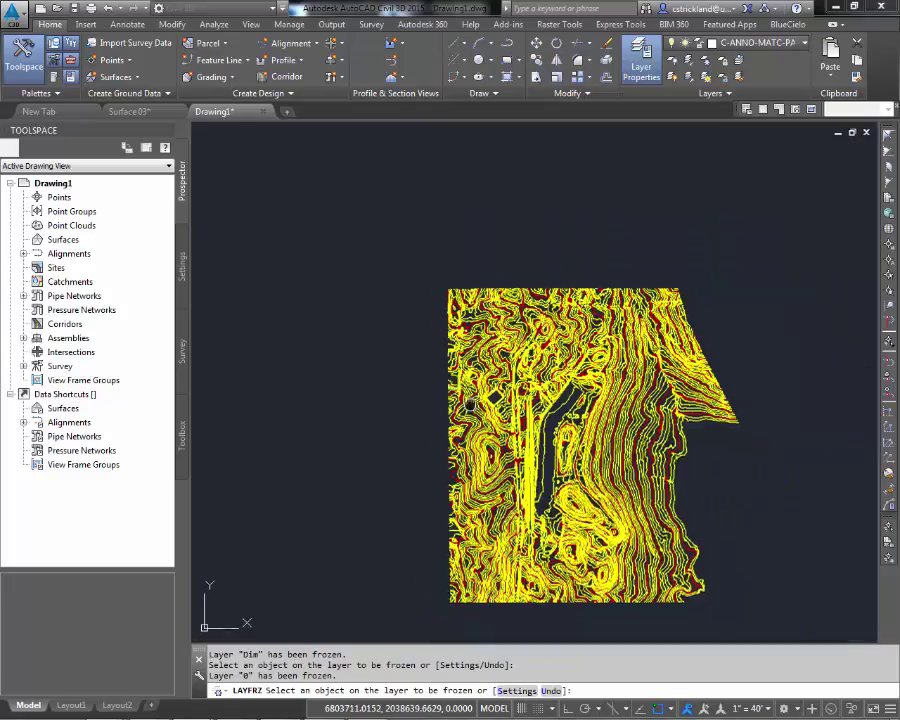
pyautogui.scroll(3, 480, 340)
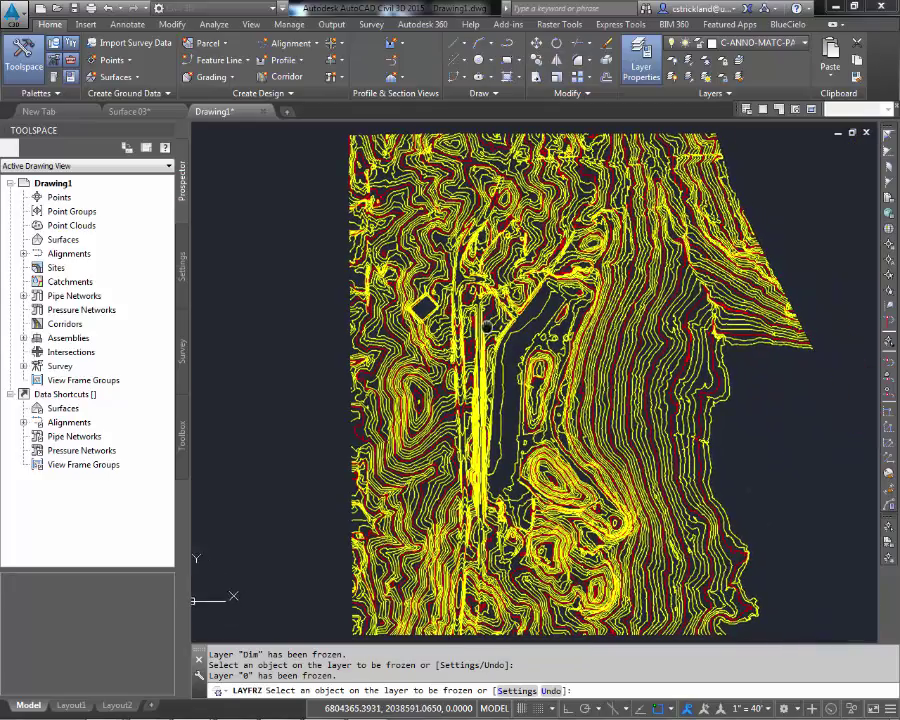
pyautogui.moveTo(486, 326); pyautogui.dragTo(468, 323, button='middle')
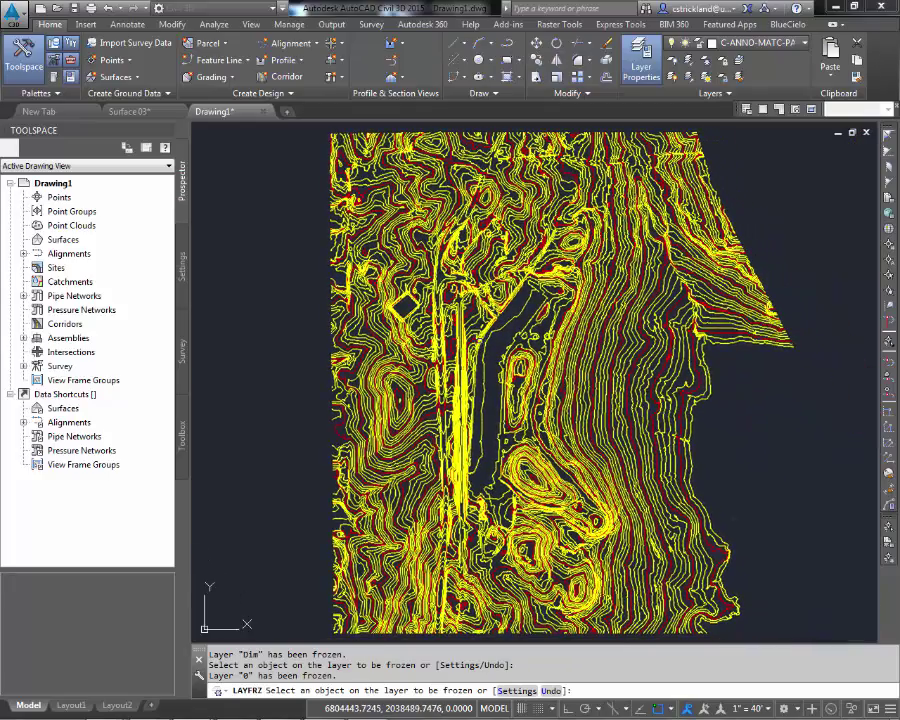
# - Create a TIN surface named EG with the Contours 1' and 5' (Design) style from Prospector
pyautogui.rightClick(64, 241)
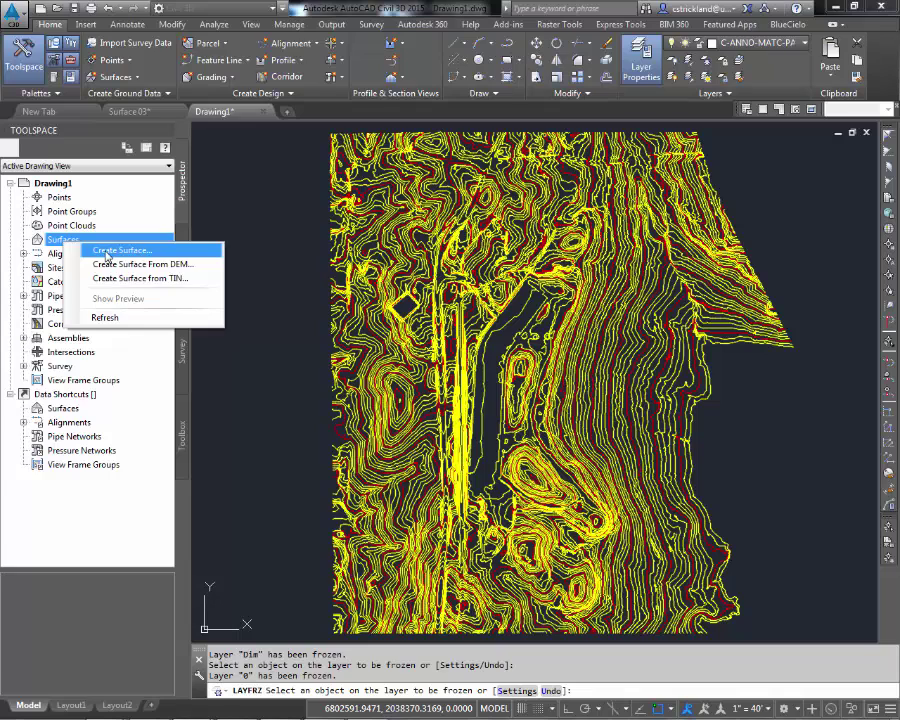
pyautogui.click(106, 252)
pyautogui.click(819, 324)
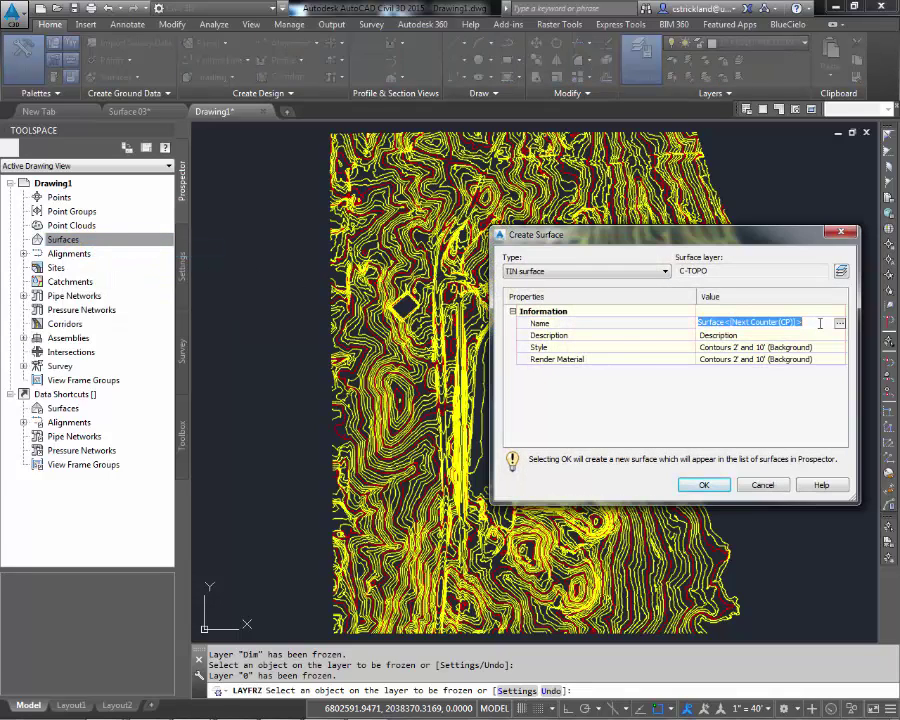
pyautogui.write('EG')
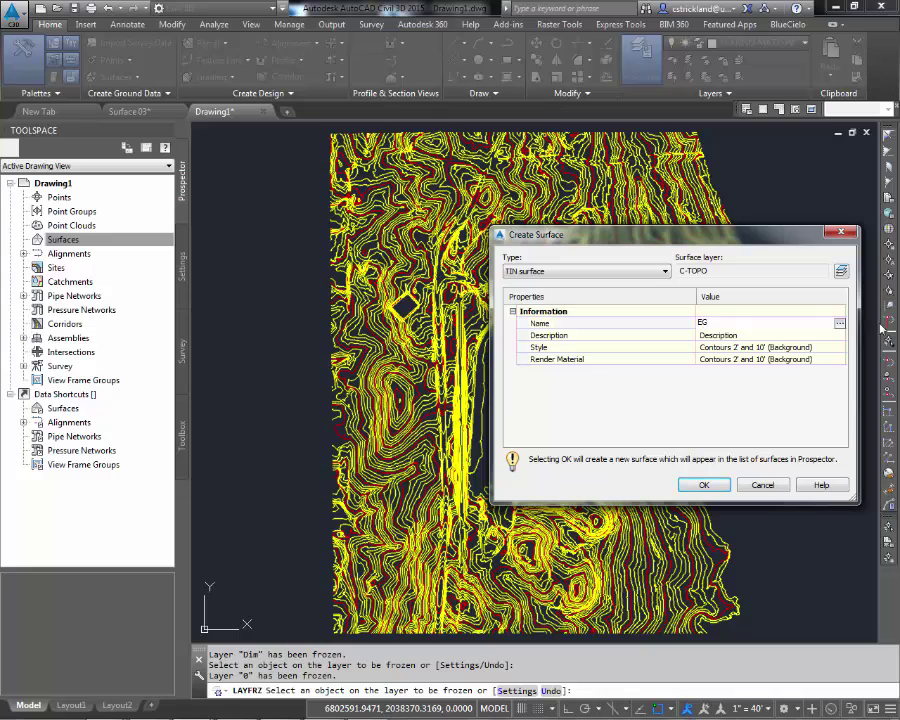
pyautogui.click(833, 348)
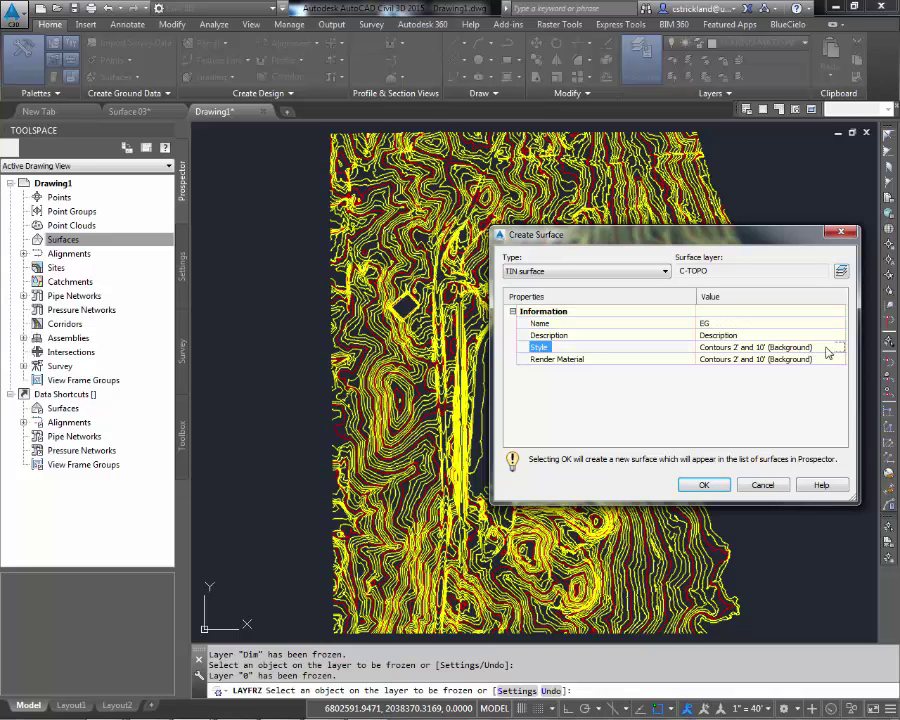
pyautogui.click(840, 348)
pyautogui.click(670, 349)
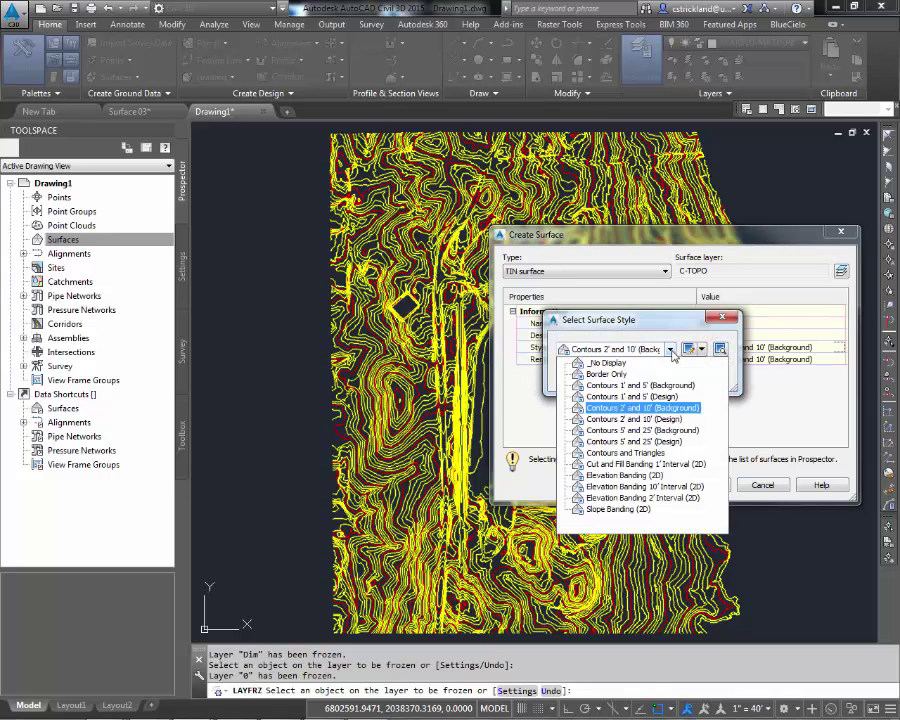
pyautogui.click(641, 398)
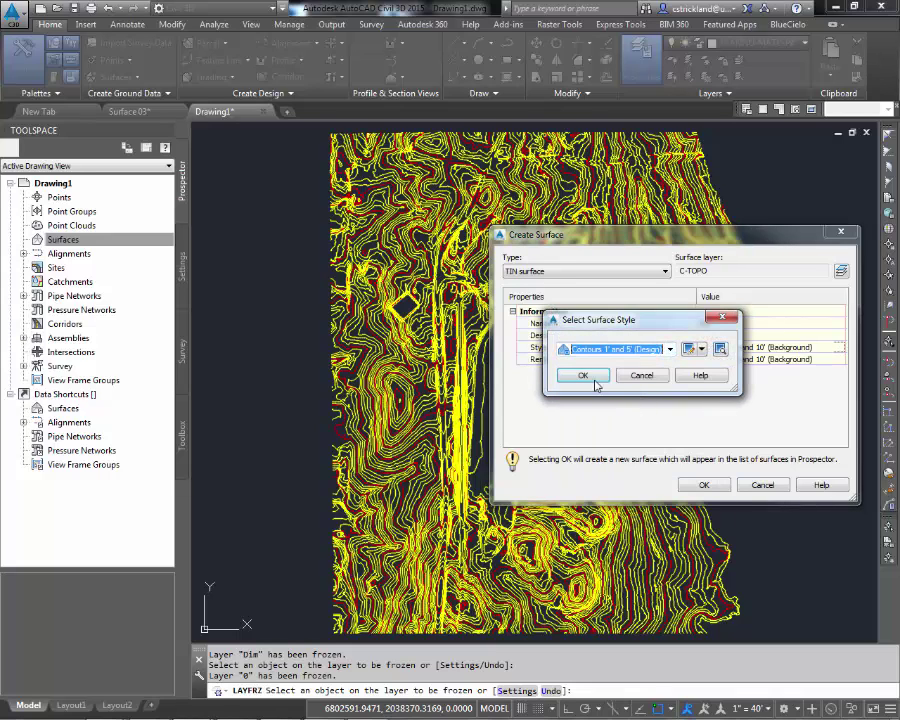
pyautogui.click(584, 376)
pyautogui.click(703, 485)
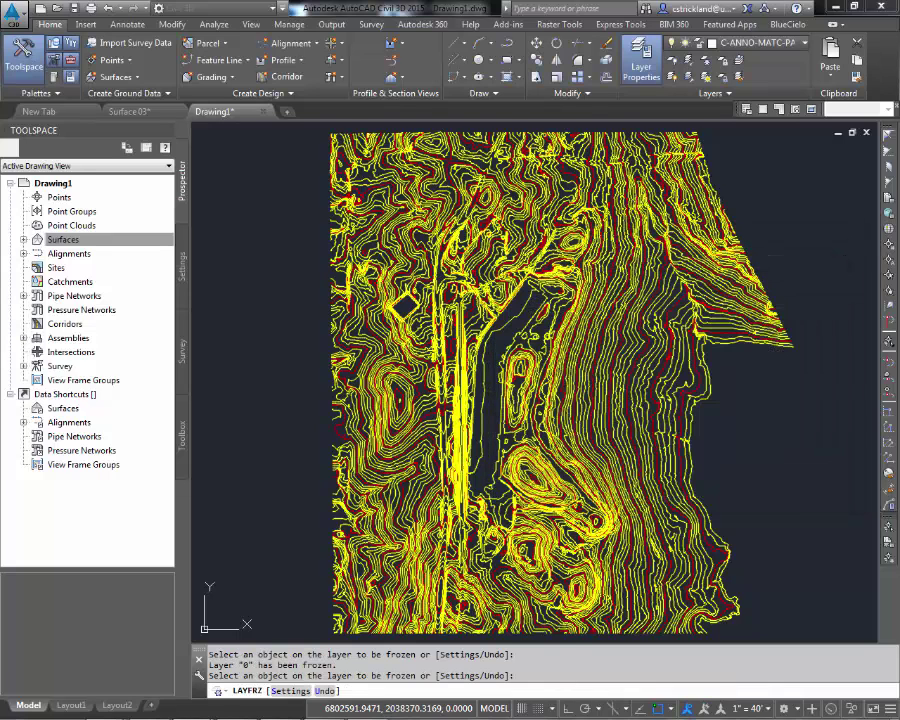
# - Add contour data 'All' to EG's Definition, keeping default weeding and supplementing factors
pyautogui.click(23, 242)
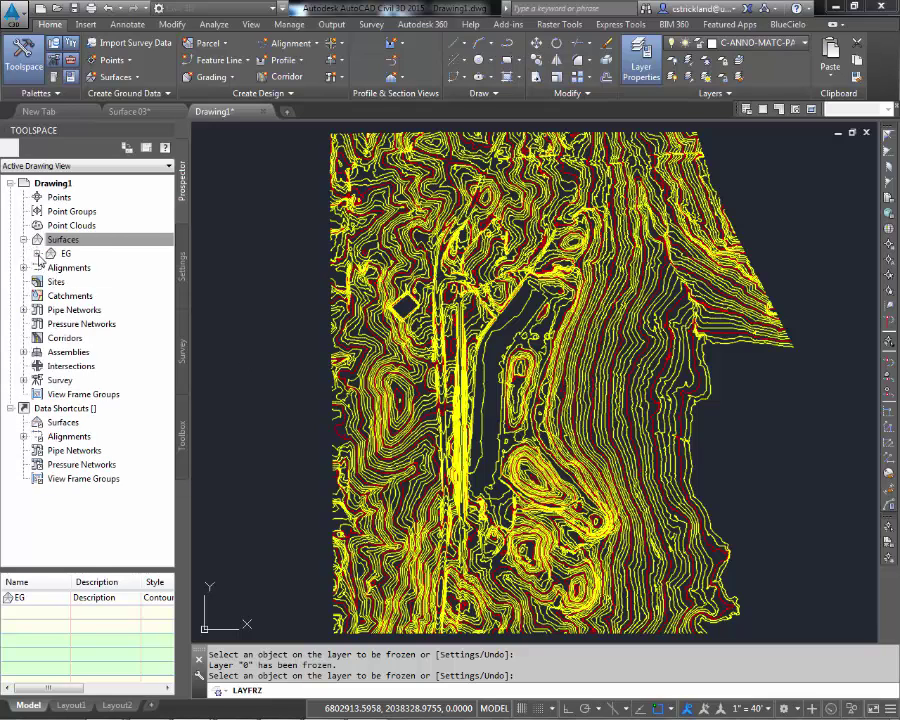
pyautogui.click(37, 254)
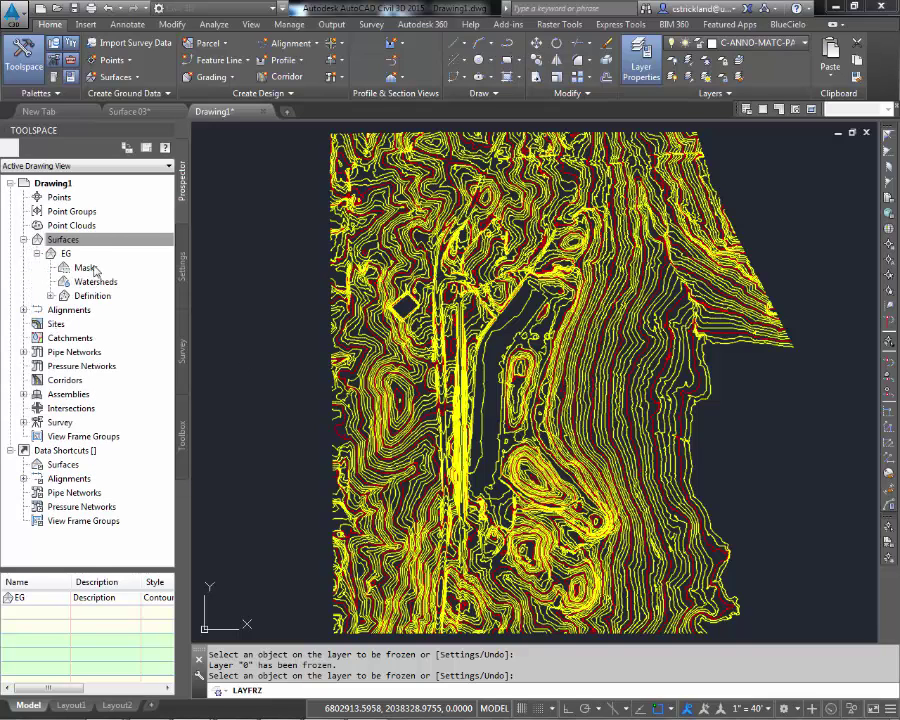
pyautogui.click(50, 296)
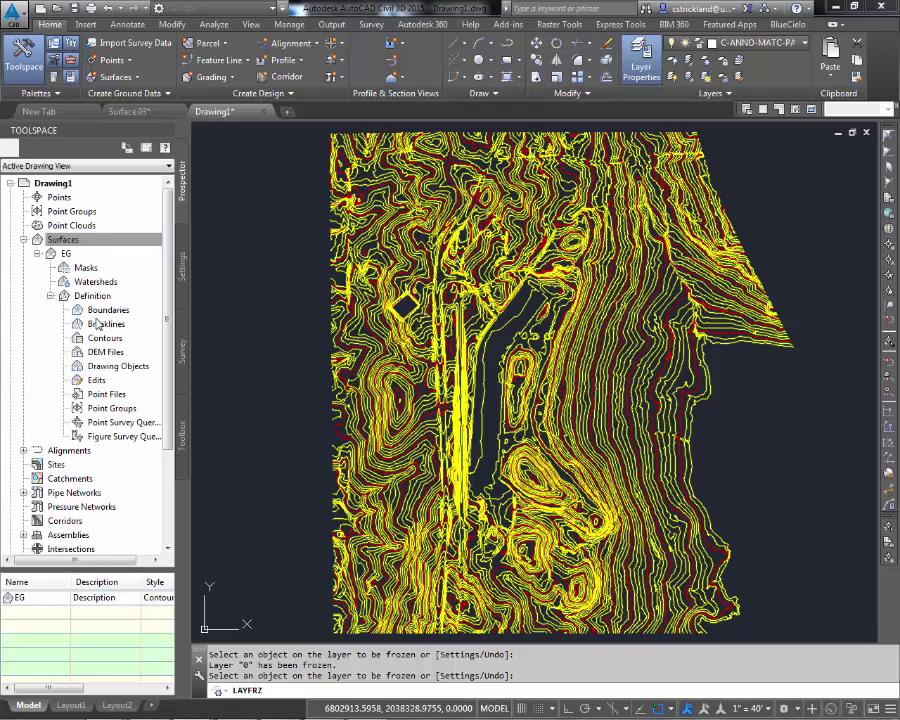
pyautogui.moveTo(105, 341); pyautogui.dragTo(107, 342)
pyautogui.rightClick(107, 342)
pyautogui.click(127, 350)
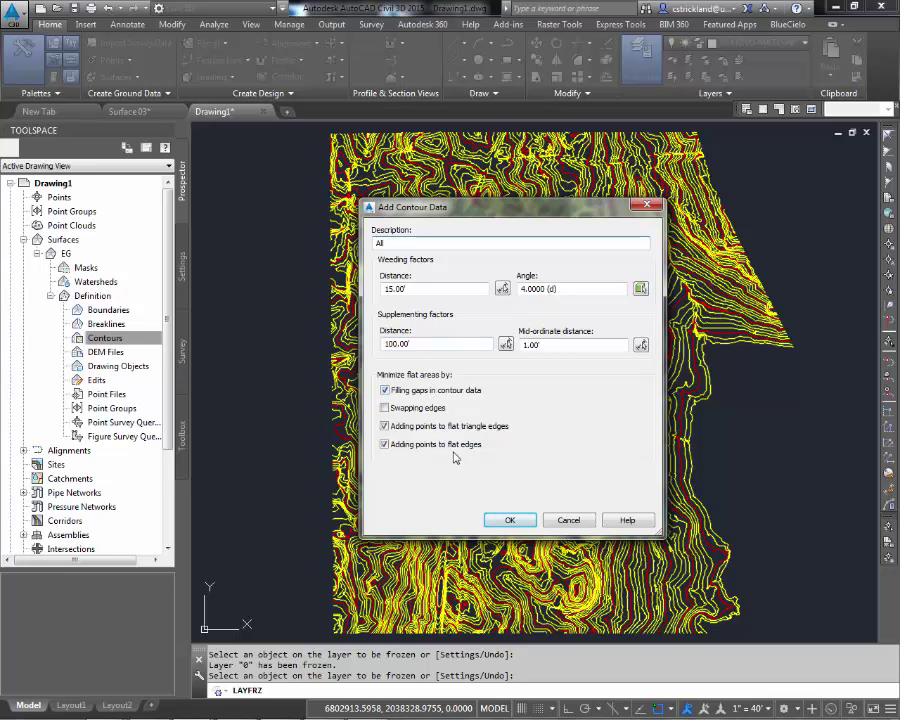
pyautogui.click(509, 521)
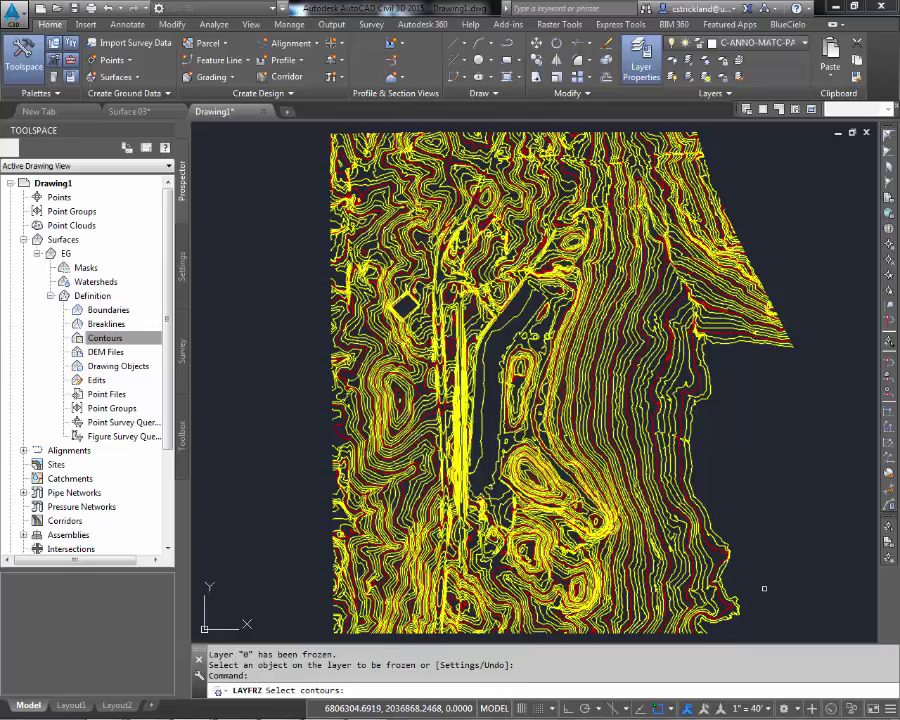
pyautogui.scroll(-3, 764, 588)
# - Window-select all 468 contours to add them to EG, then zoom out to see the surface
pyautogui.moveTo(760, 584)
pyautogui.mouseDown(button='middle')
pyautogui.moveTo(694, 520)
pyautogui.moveTo(696, 510)
pyautogui.mouseUp(button='middle')
pyautogui.click(755, 548)
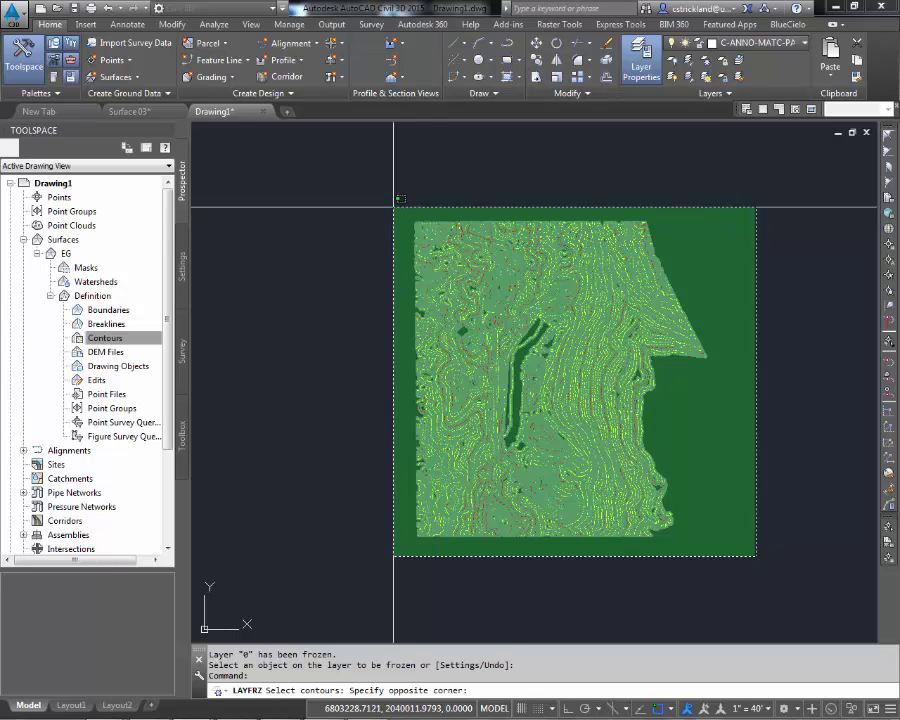
pyautogui.click(393, 206)
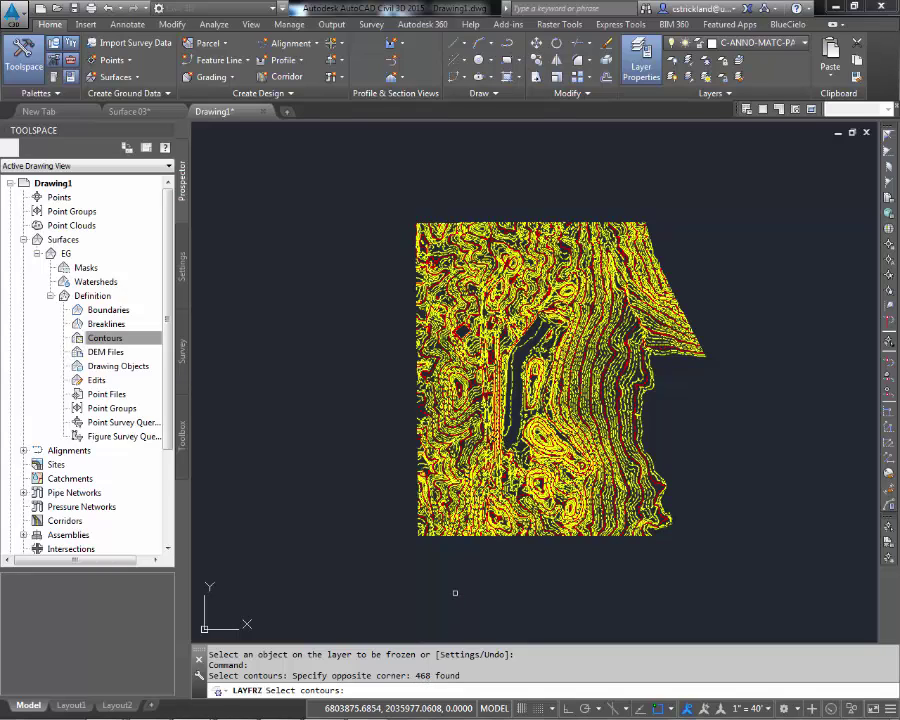
pyautogui.press('Return')
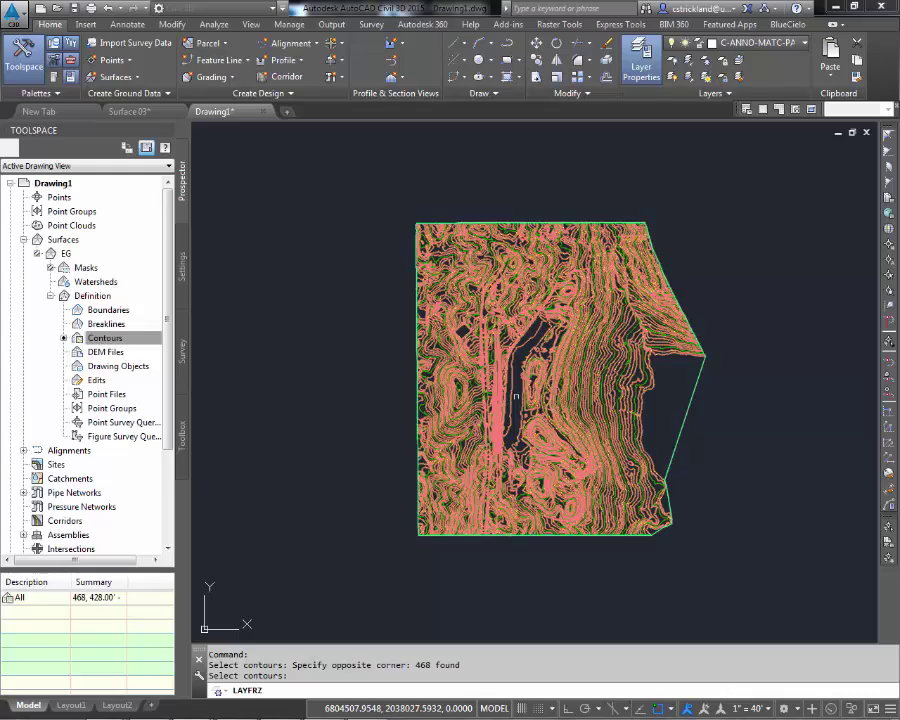
pyautogui.press('Escape')
pyautogui.press('Escape')
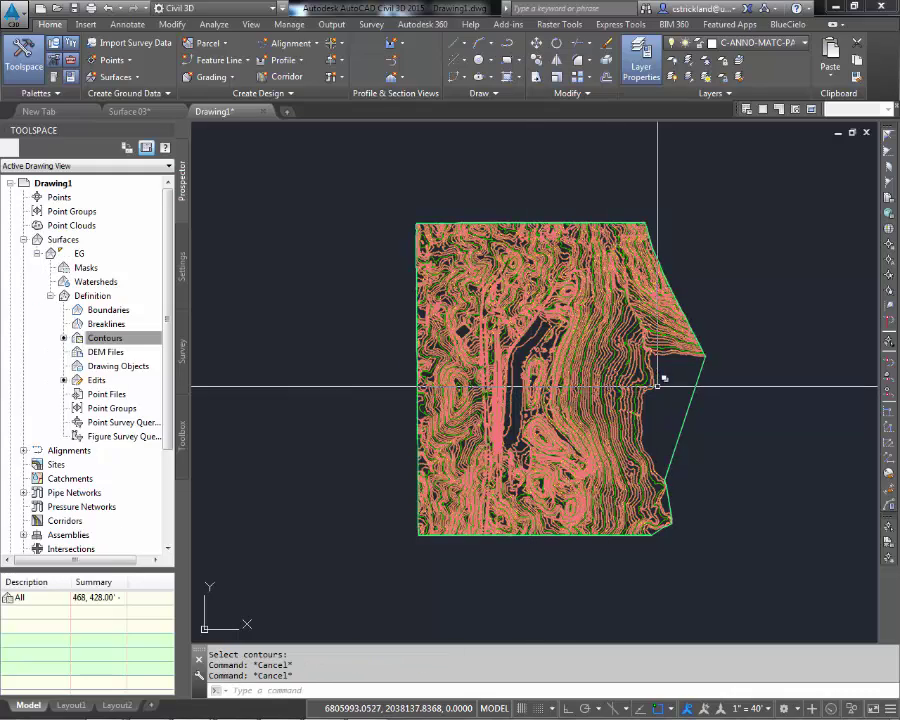
pyautogui.scroll(5, 607, 383)
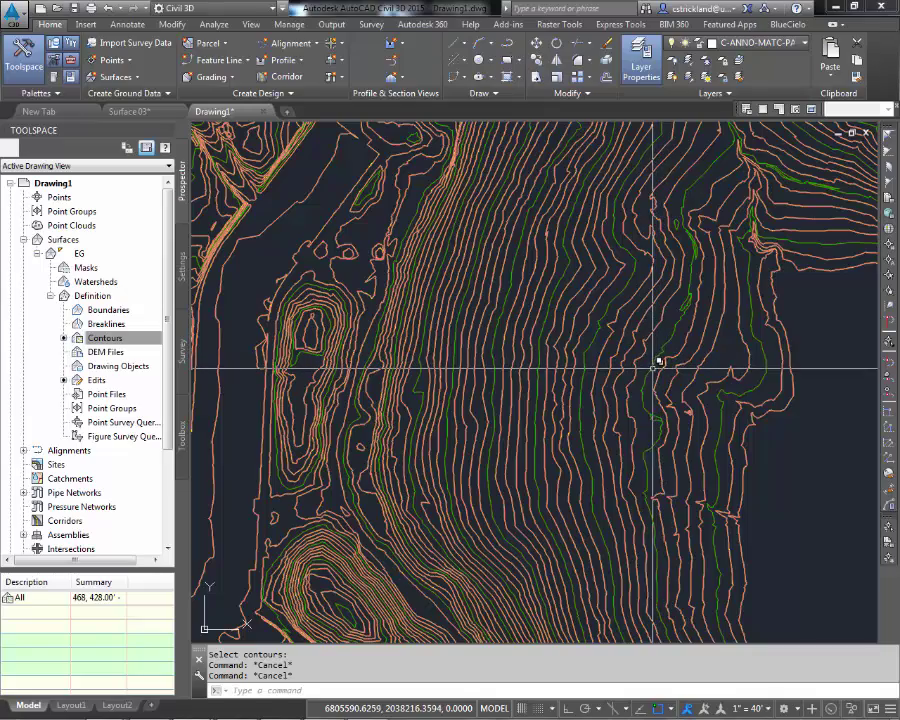
pyautogui.scroll(-10, 587, 466)
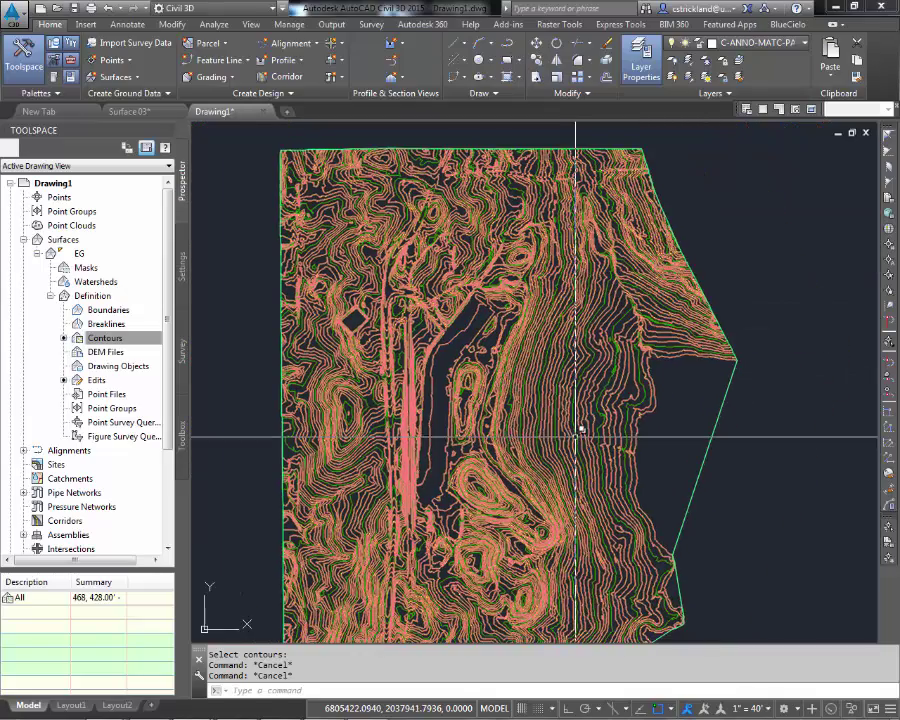
pyautogui.scroll(1, 588, 404)
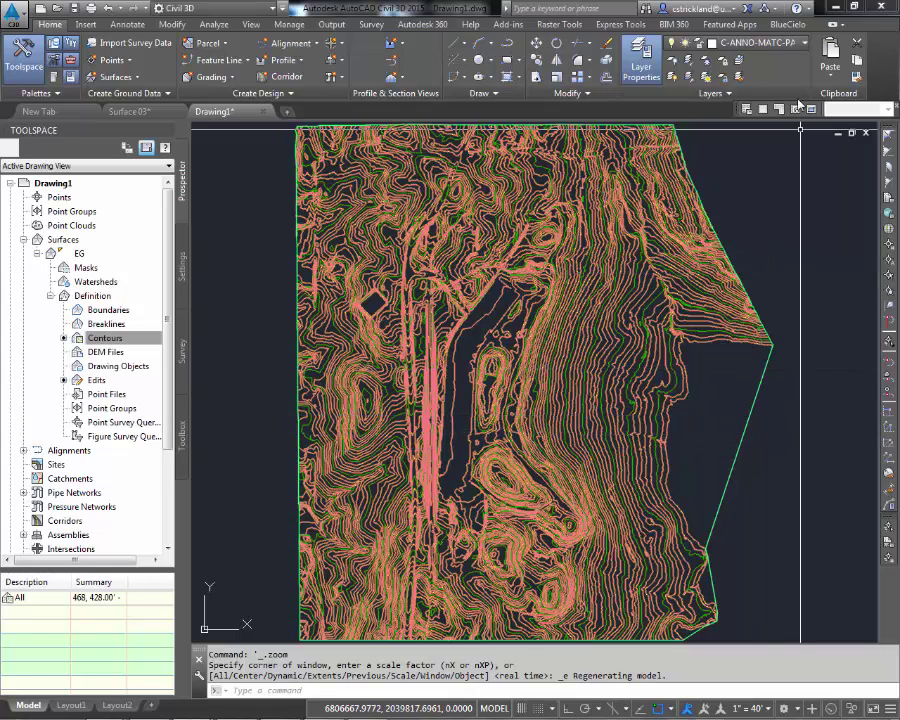
# - Thaw the Work Extents layer in the Layer dropdown so its rectangle shows again
pyautogui.click(781, 44)
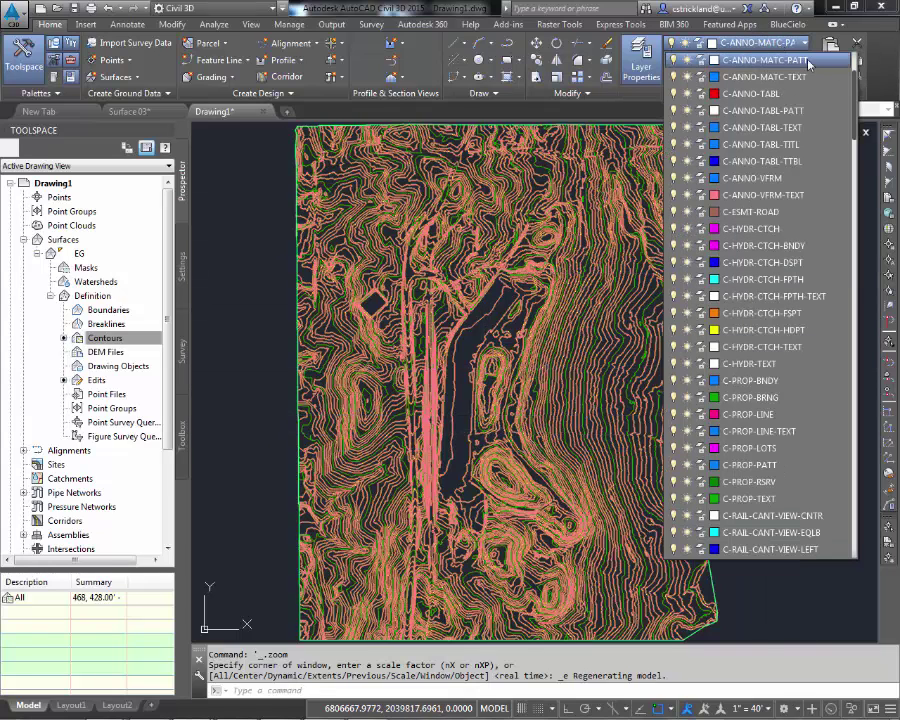
pyautogui.moveTo(855, 112); pyautogui.dragTo(846, 487)
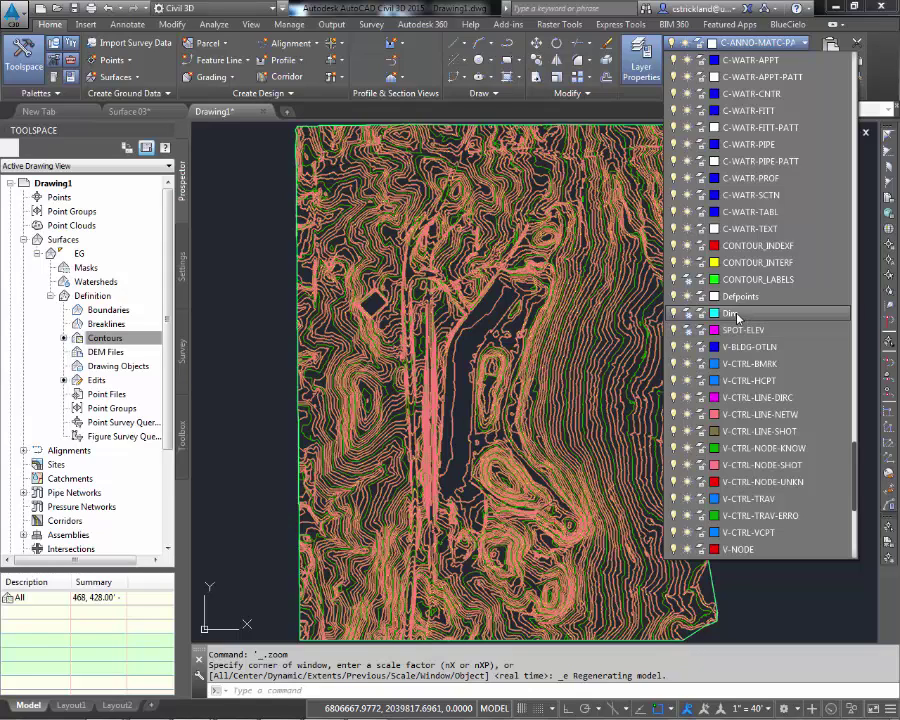
pyautogui.moveTo(855, 463); pyautogui.dragTo(858, 527)
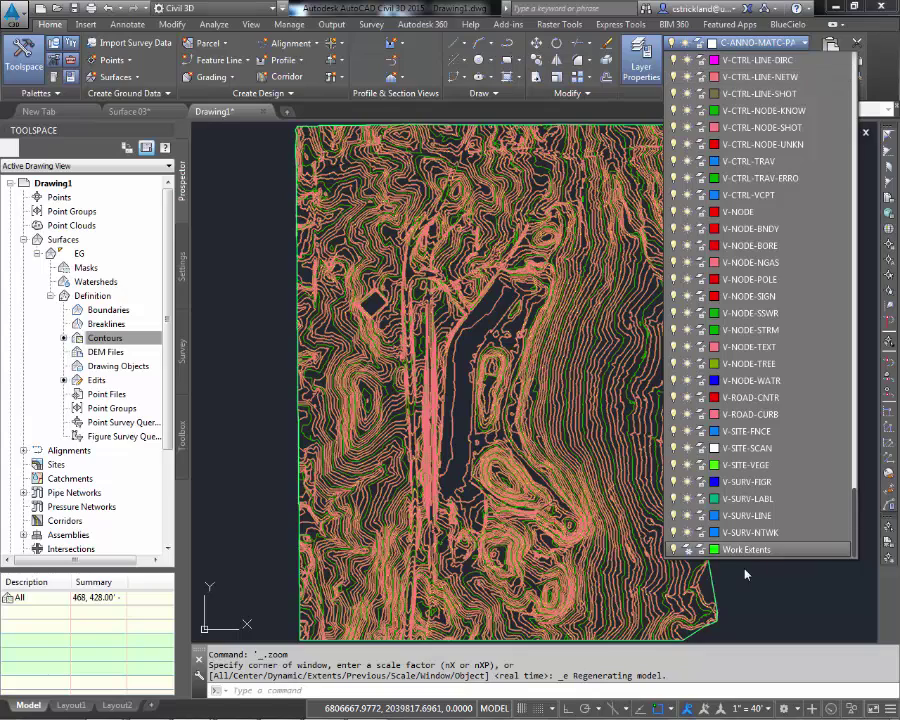
pyautogui.click(687, 549)
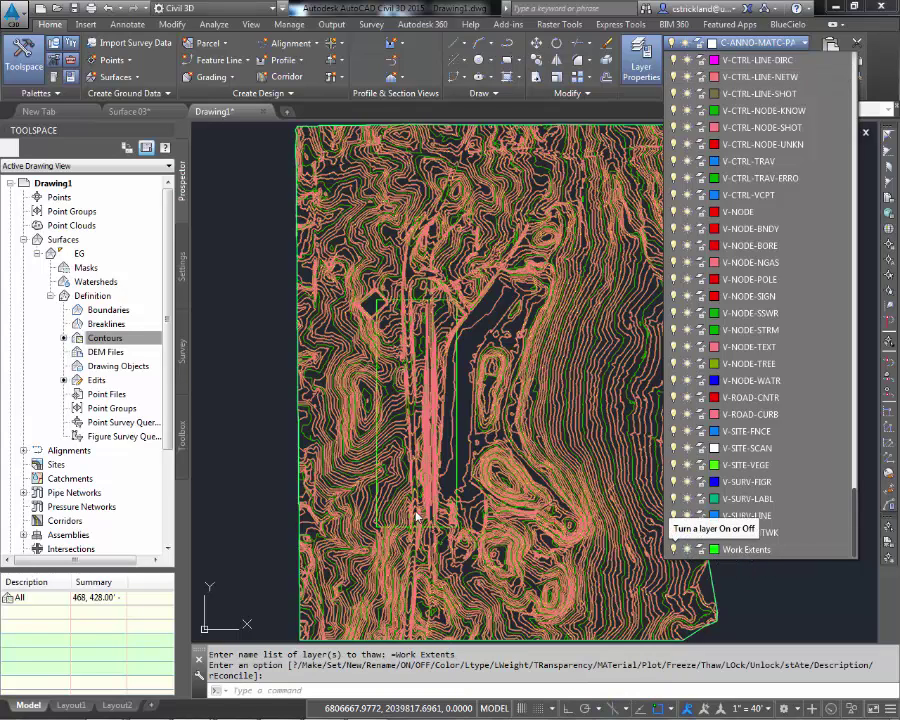
pyautogui.click(310, 497)
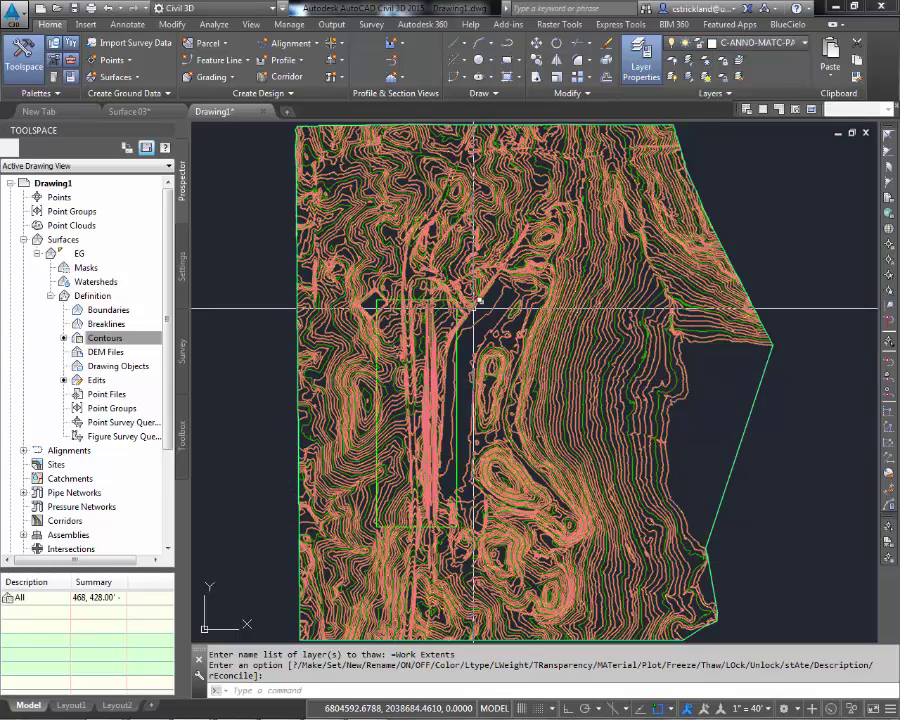
# - Add a boundary named Limits of type Outer under EG's Boundaries definition
pyautogui.click(106, 311)
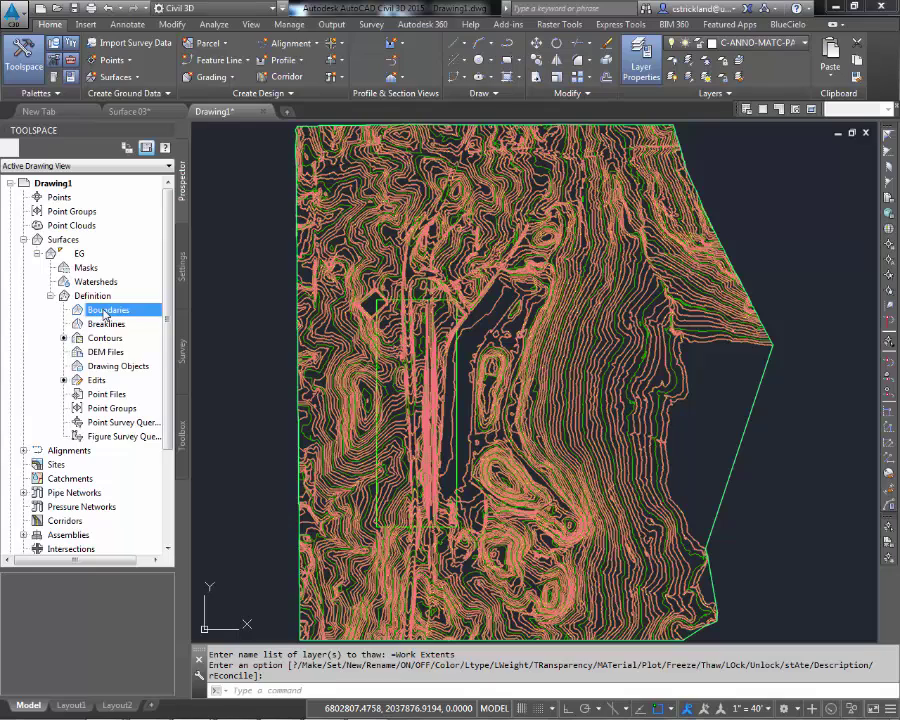
pyautogui.rightClick(118, 316)
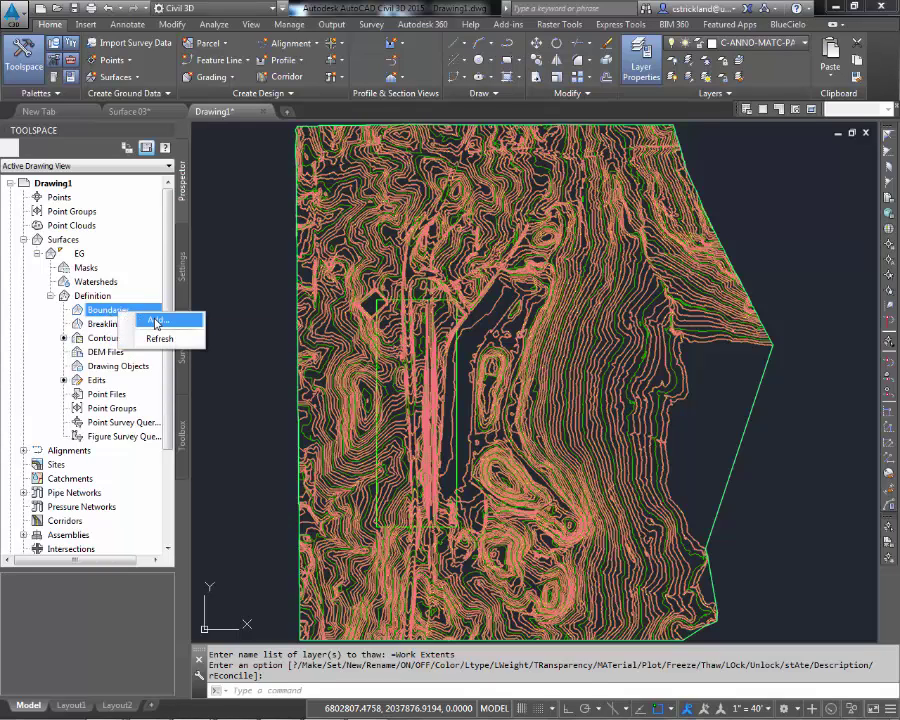
pyautogui.click(156, 322)
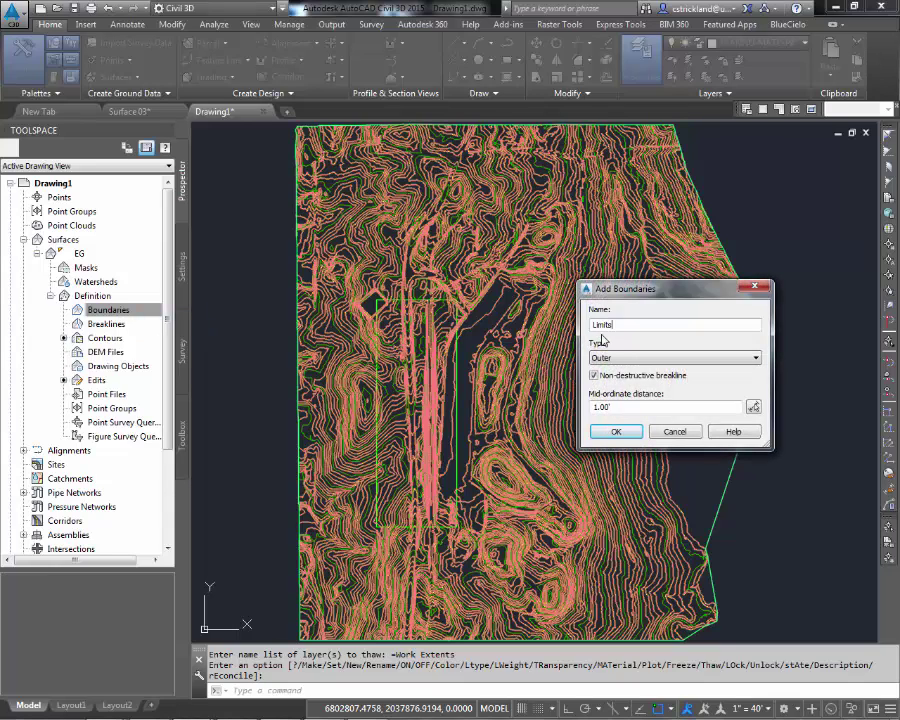
pyautogui.click(630, 358)
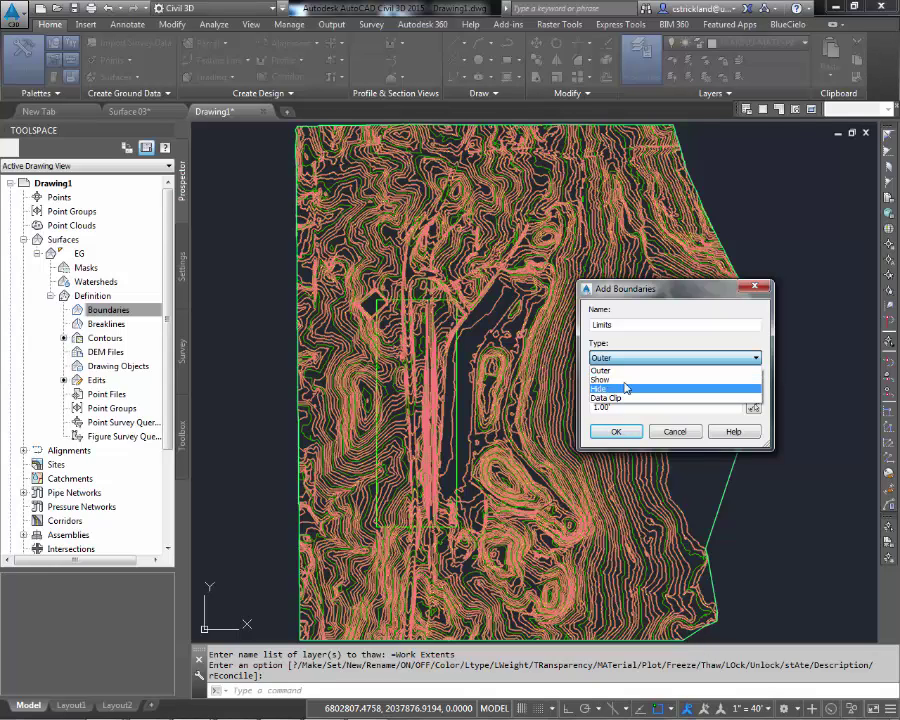
pyautogui.click(622, 369)
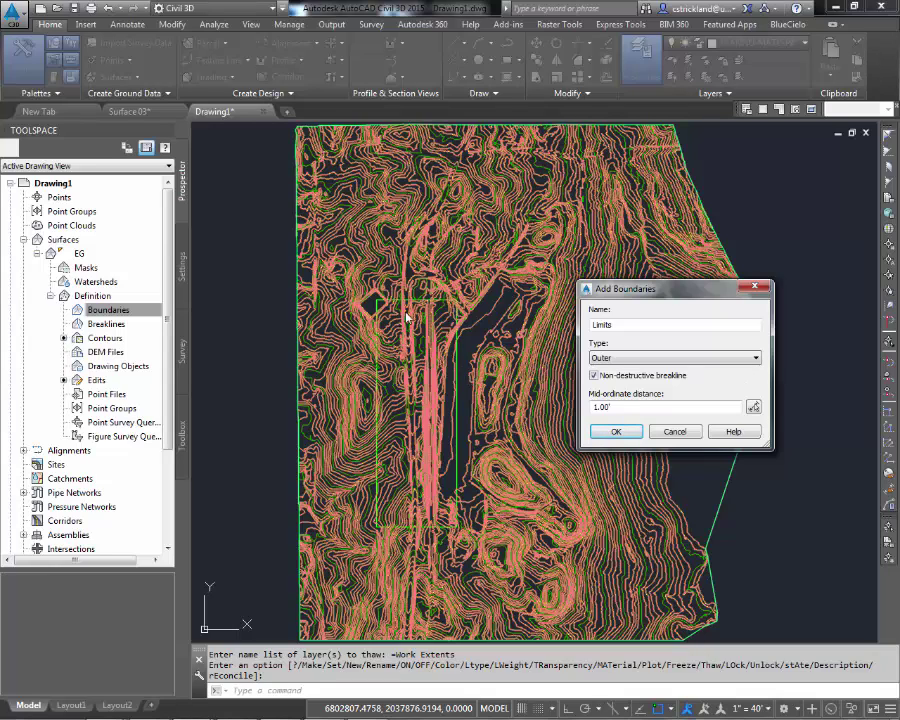
pyautogui.click(614, 432)
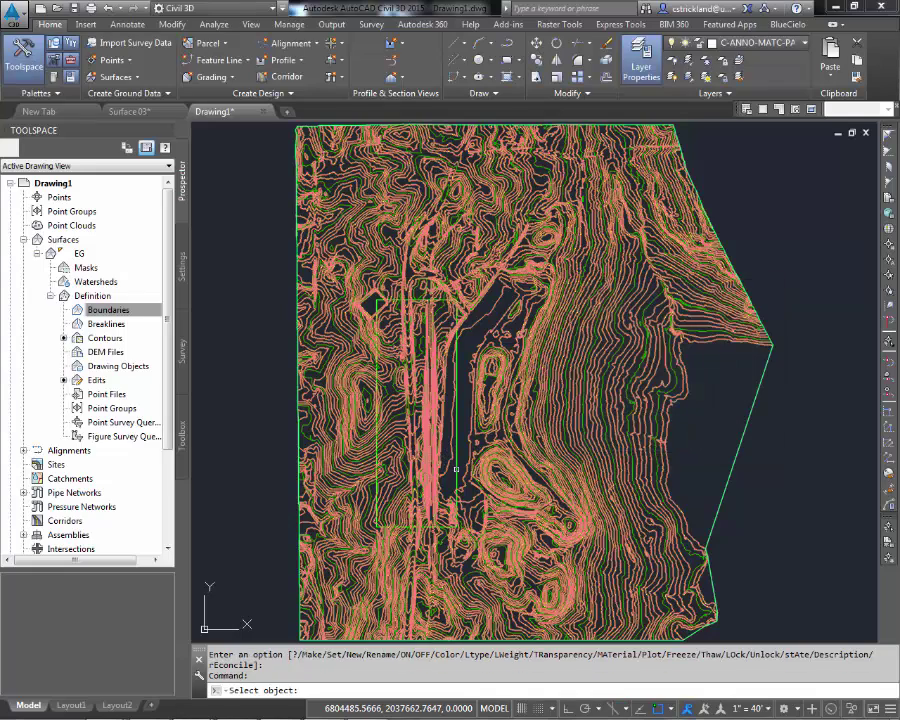
# - Pick the Work Extents rectangle polyline as EG's Limits outer boundary
pyautogui.click(456, 469)
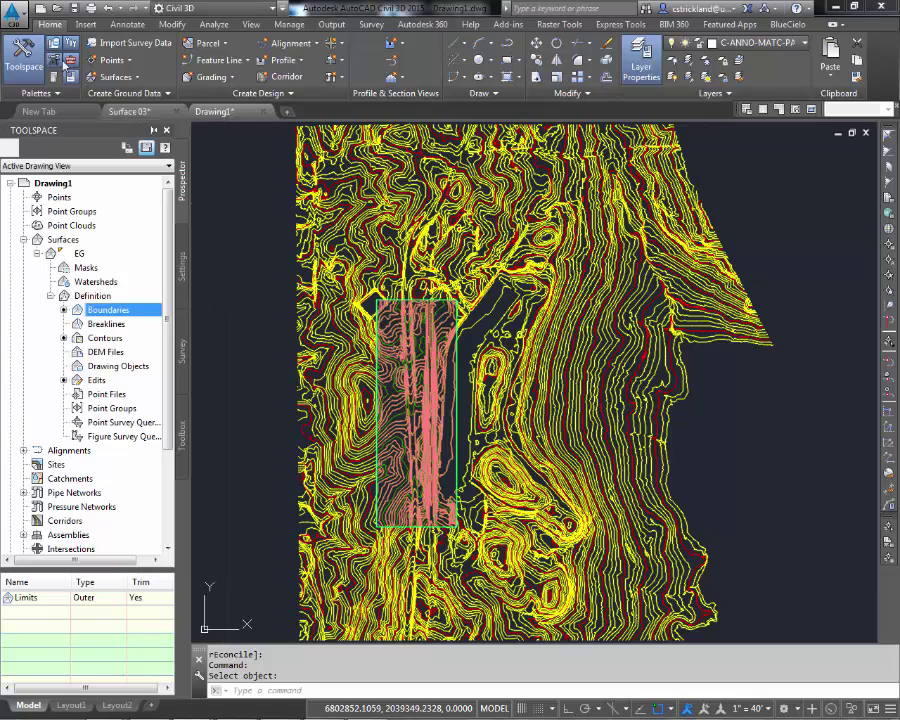
# - Save As Project 03.dwg in the Project 3 folder, replacing the existing file
pyautogui.click(14, 18)
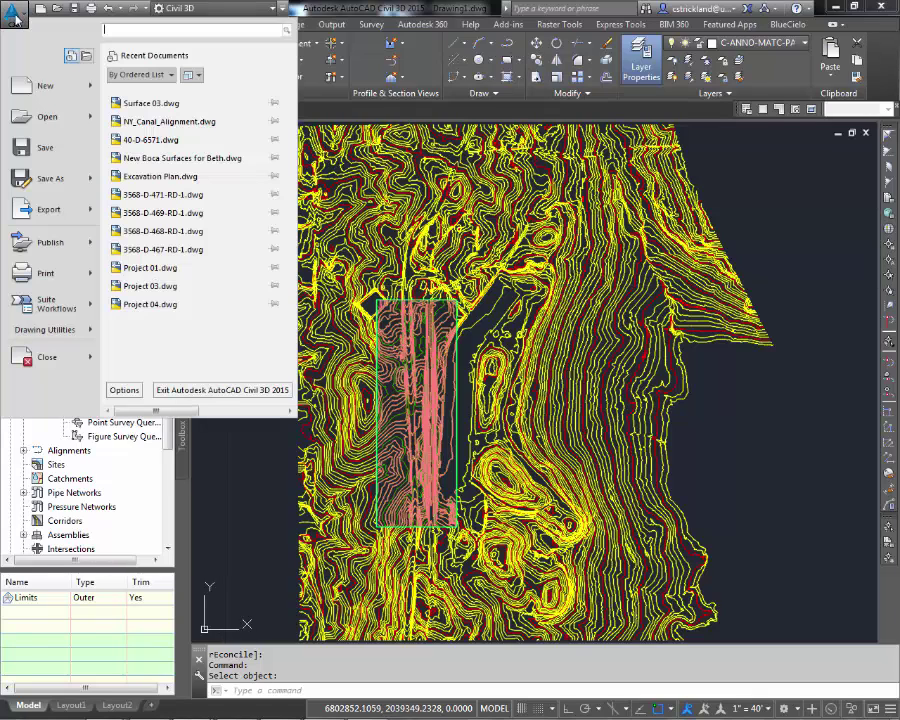
pyautogui.click(58, 187)
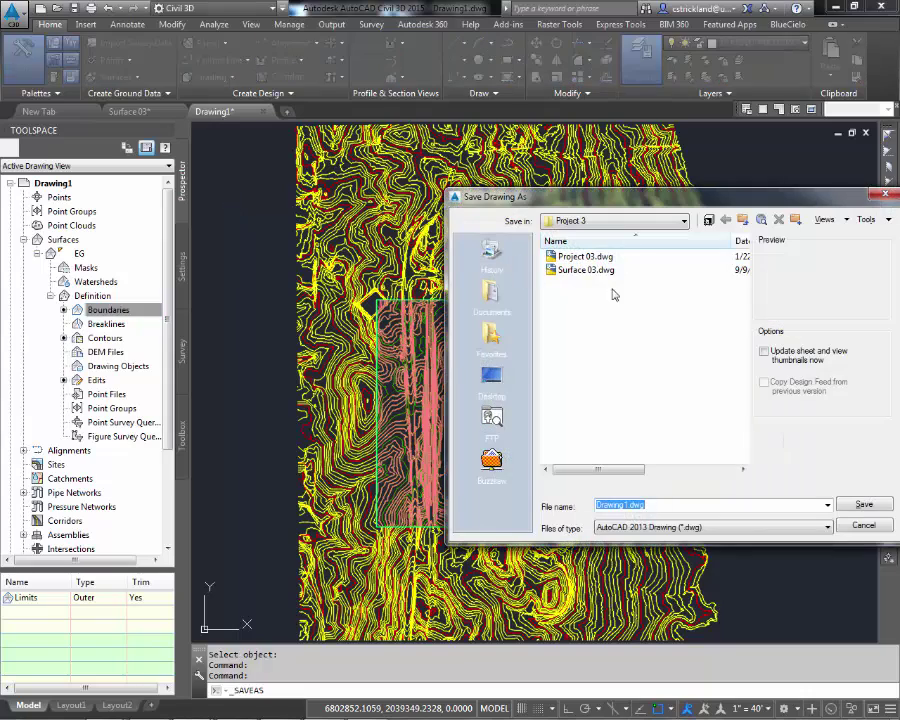
pyautogui.click(630, 220)
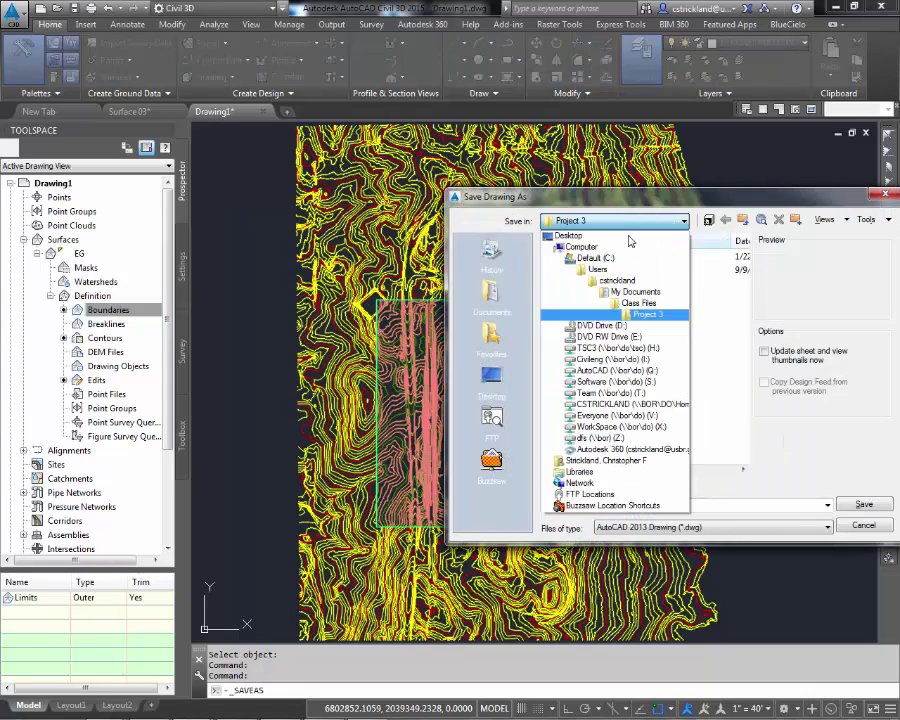
pyautogui.click(645, 316)
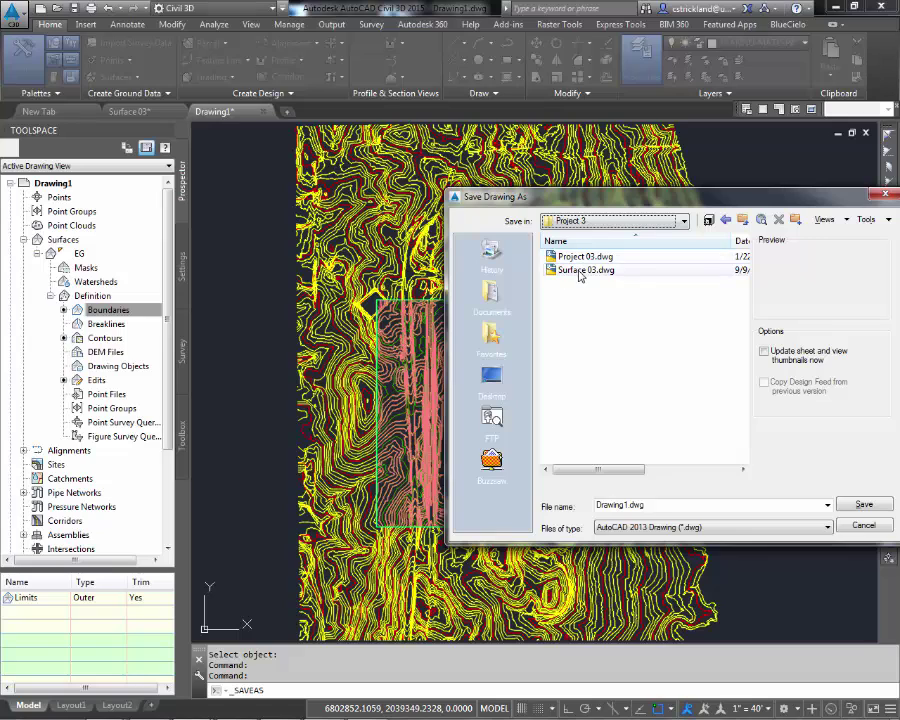
pyautogui.click(580, 272)
pyautogui.click(588, 257)
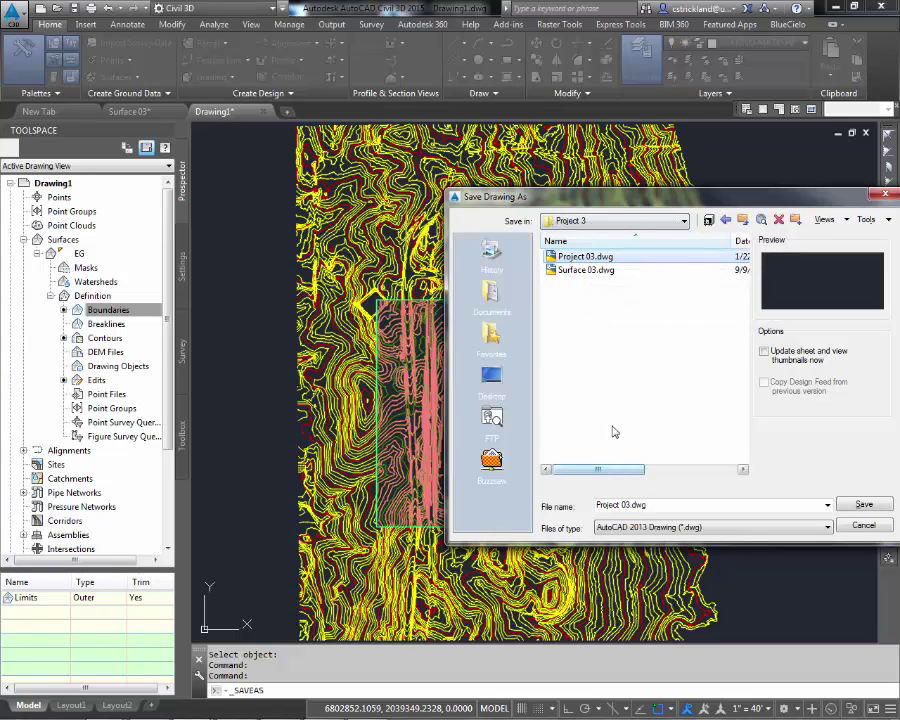
pyautogui.click(866, 505)
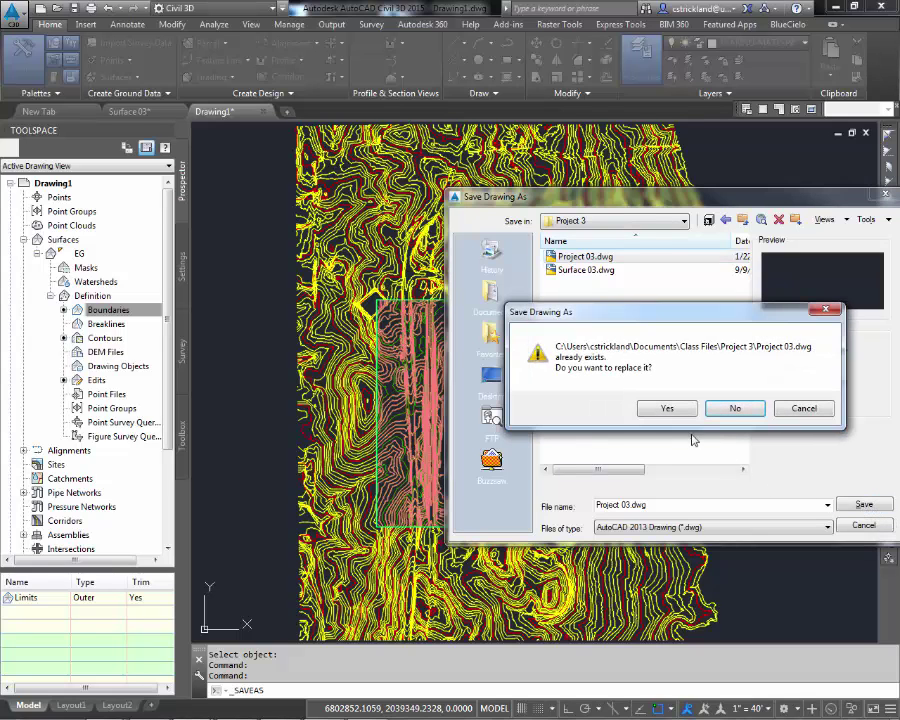
pyautogui.click(670, 350)
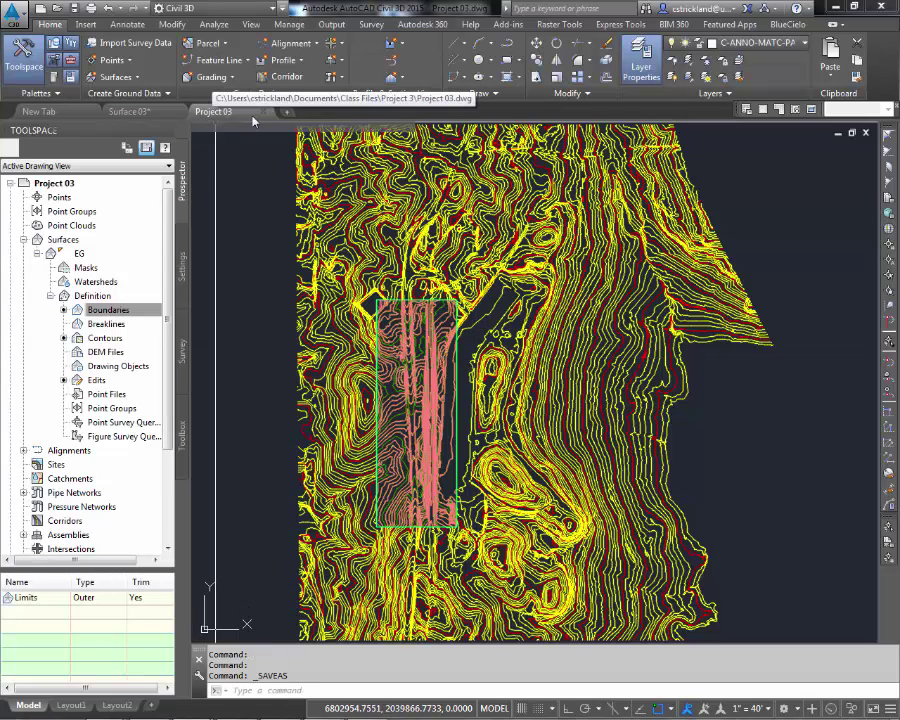
# - Freeze the red CONTOUR_INDEXF and yellow CONTOUR_INTERF contour layers by picking a contour on each
pyautogui.click(706, 63)
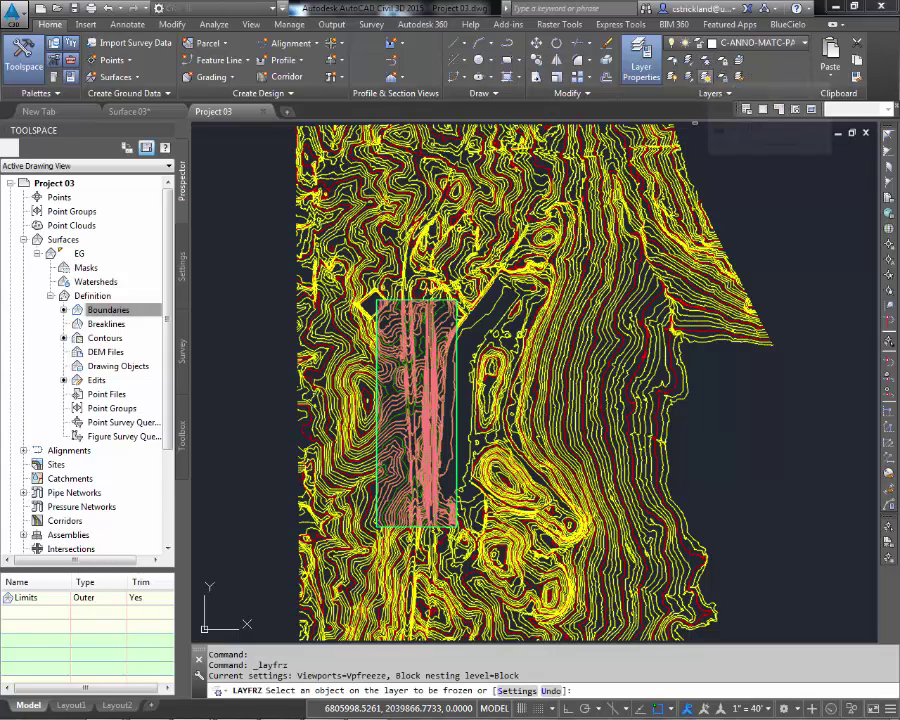
pyautogui.click(620, 245)
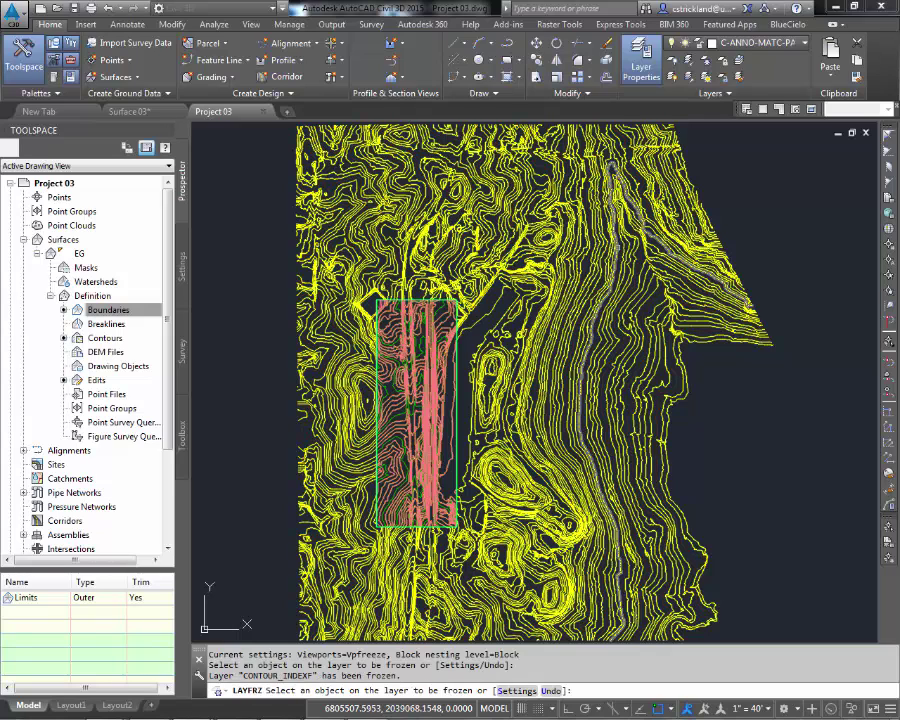
pyautogui.click(622, 240)
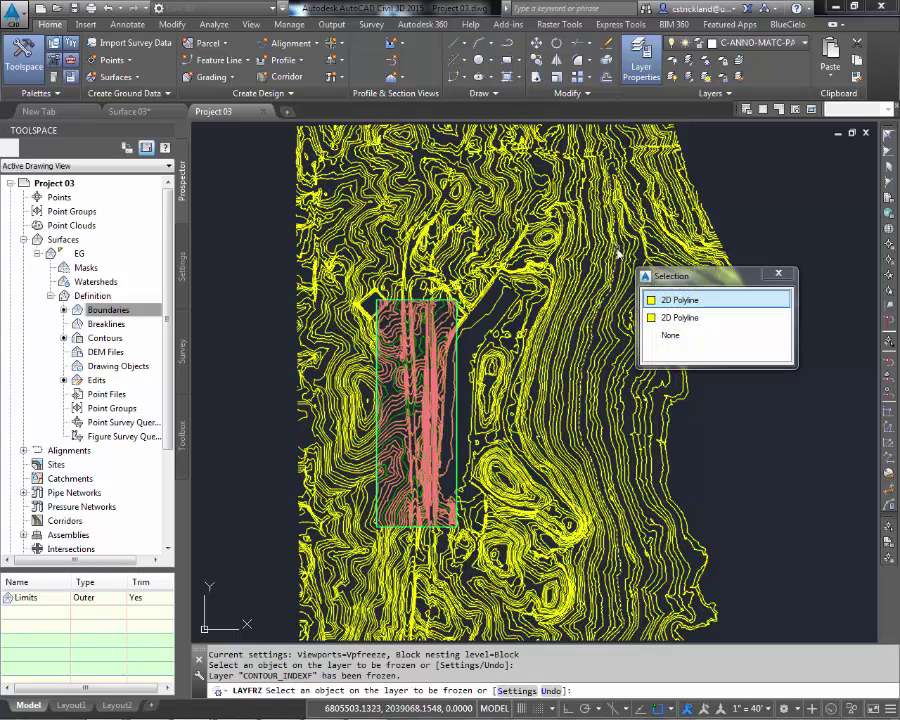
pyautogui.click(680, 302)
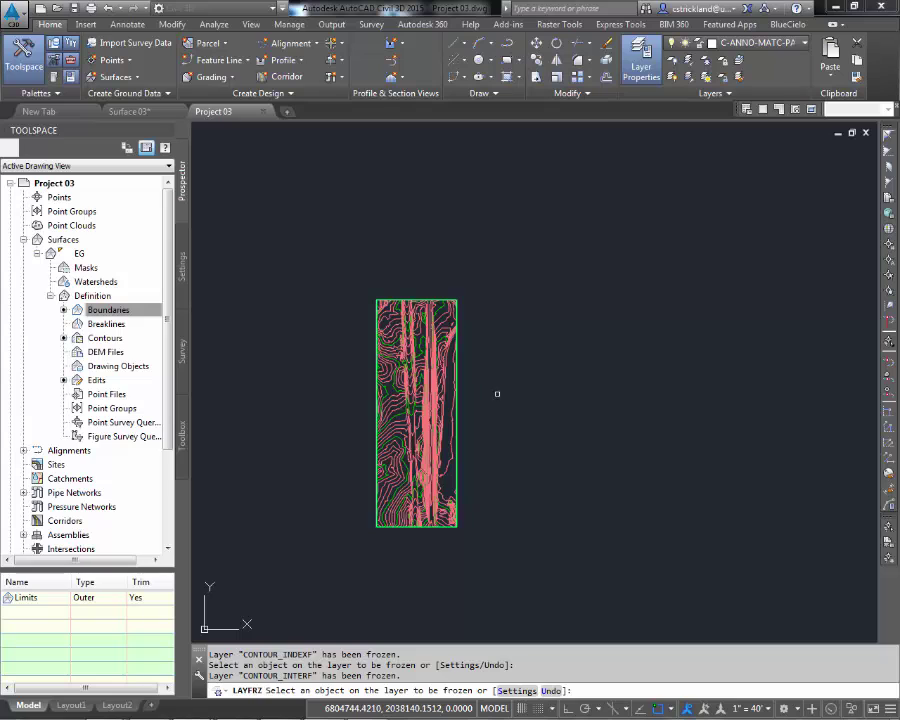